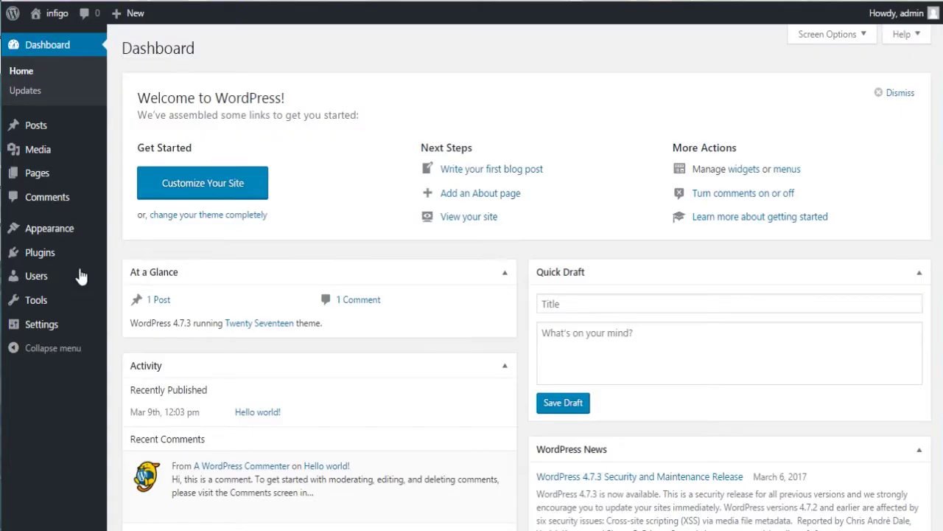
- Search the Add Plugins directory for weblizar plugins
click(39, 252)
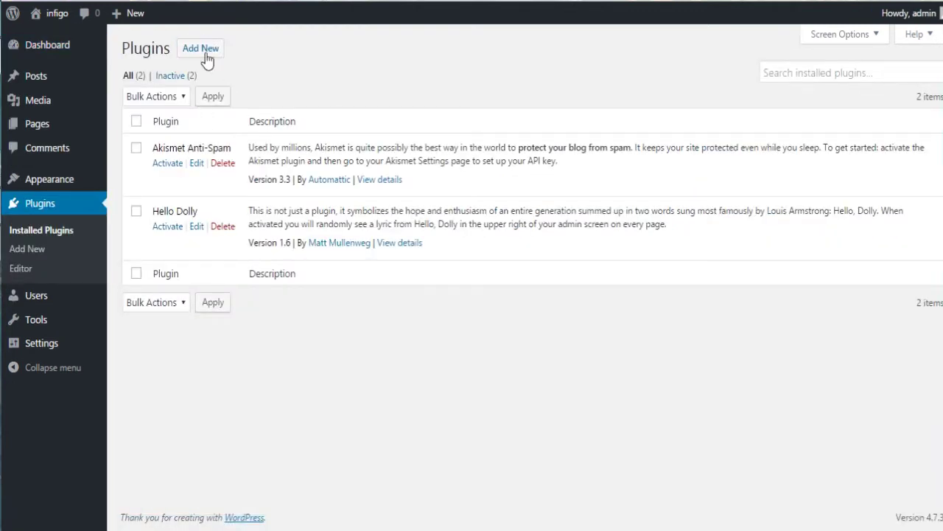
click(207, 45)
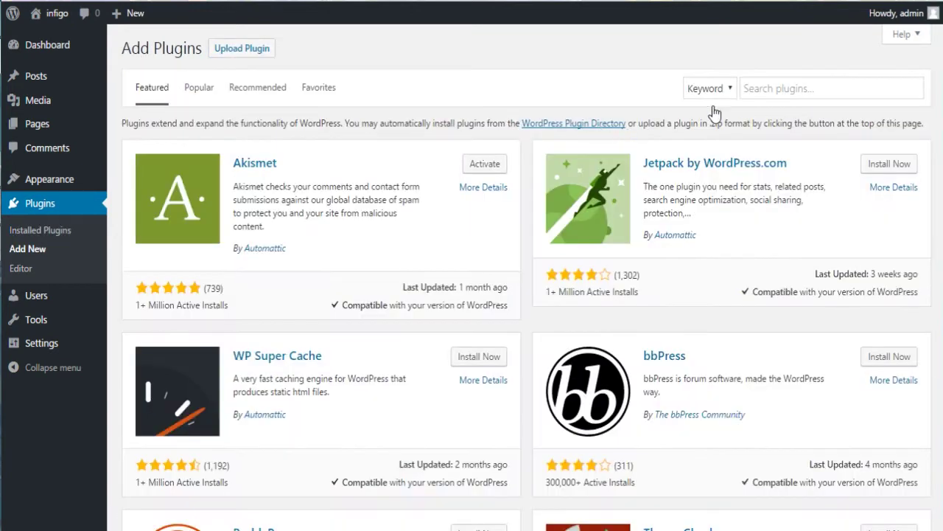
click(767, 82)
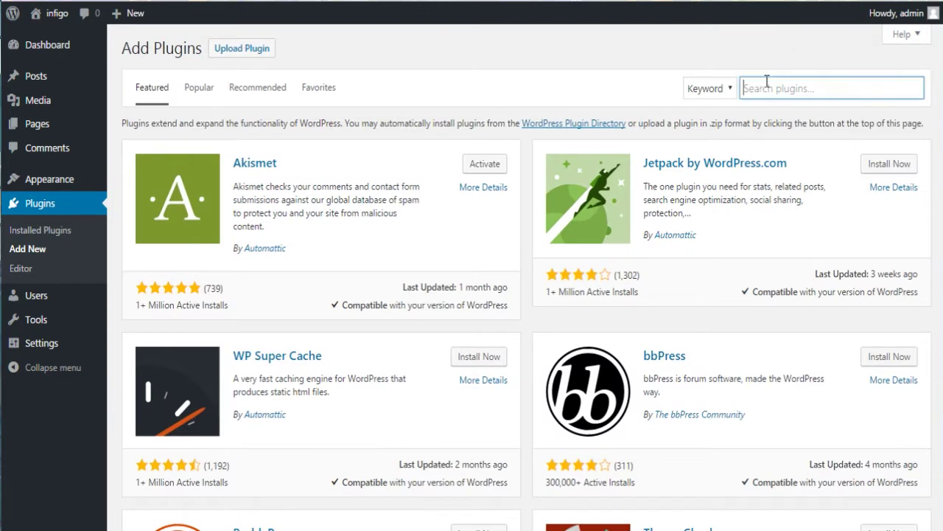
text(weblizar)
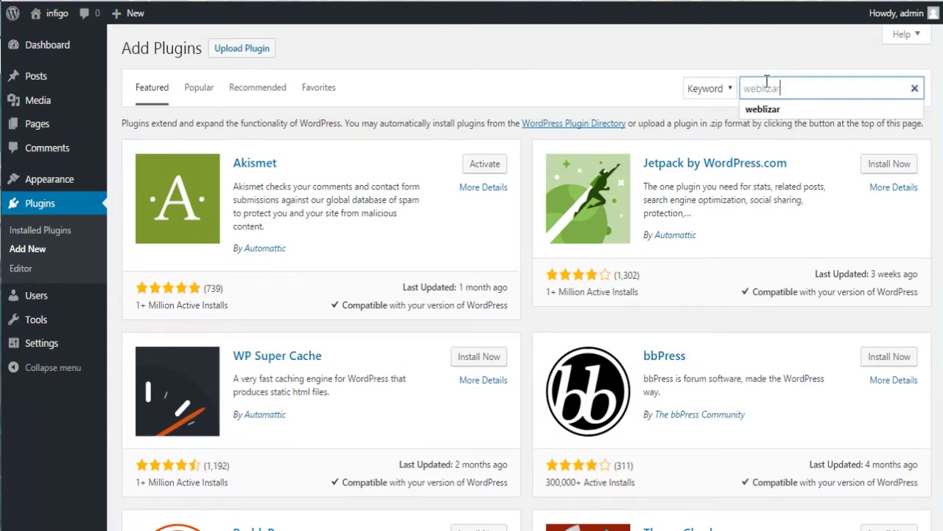
key(Return)
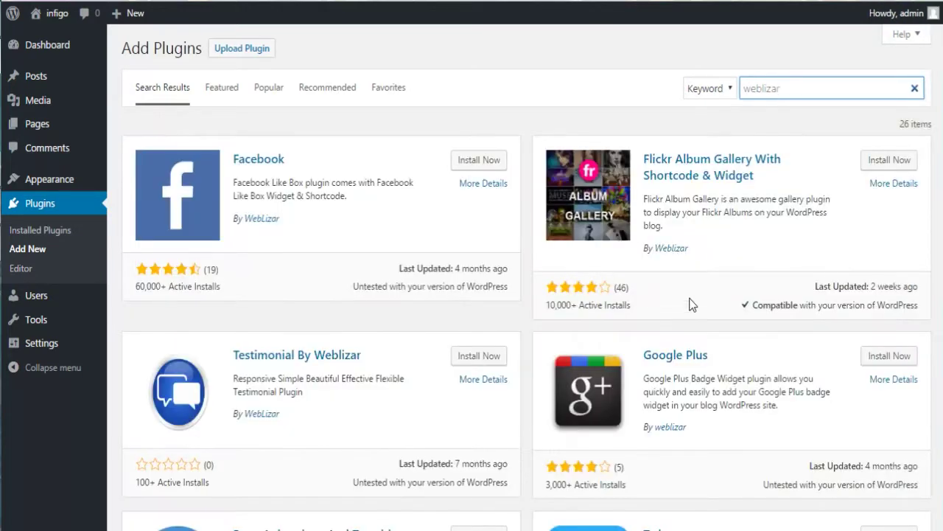
- Find the Coming Soon plugin among the 26 Weblizar results and start installing it
scroll(679, 317, down, 1)
scroll(678, 317, down, 2)
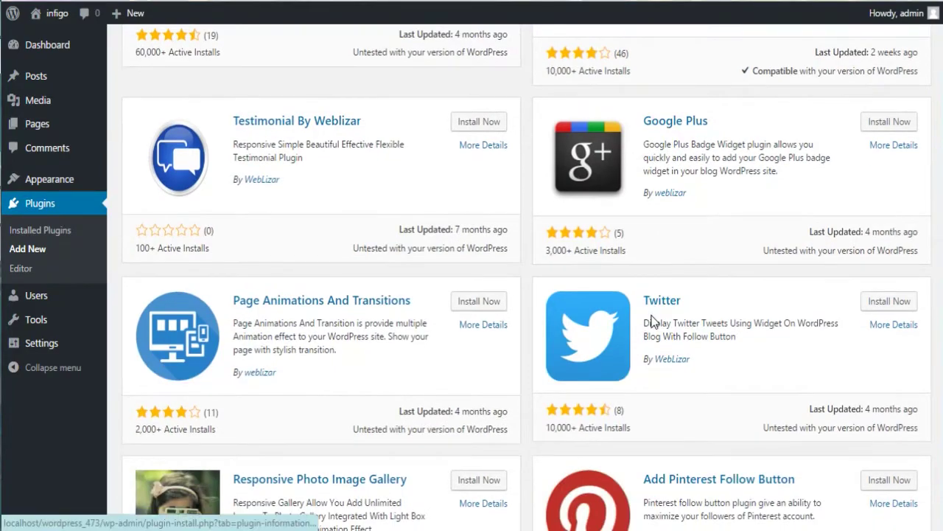
scroll(656, 302, down, 1)
scroll(653, 335, down, 2)
scroll(653, 339, down, 1)
scroll(653, 343, down, 3)
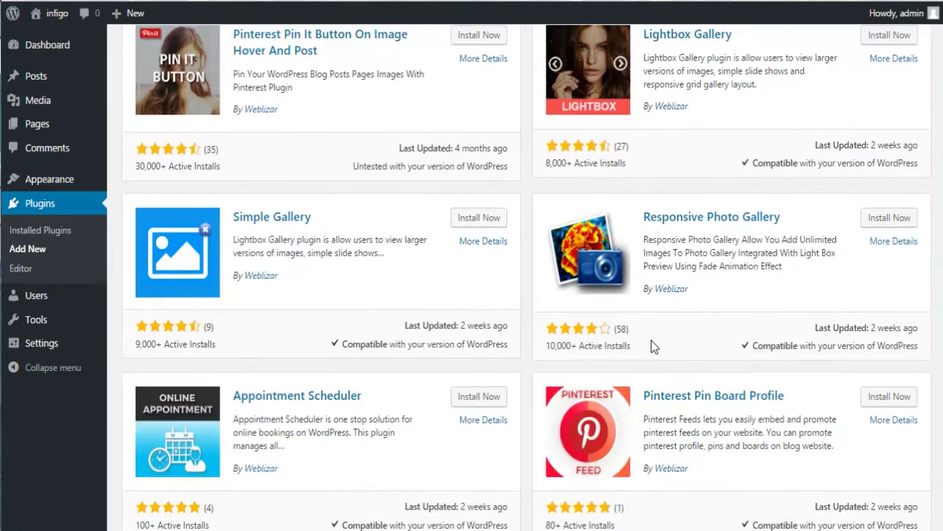
scroll(652, 352, down, 5)
scroll(651, 379, down, 3)
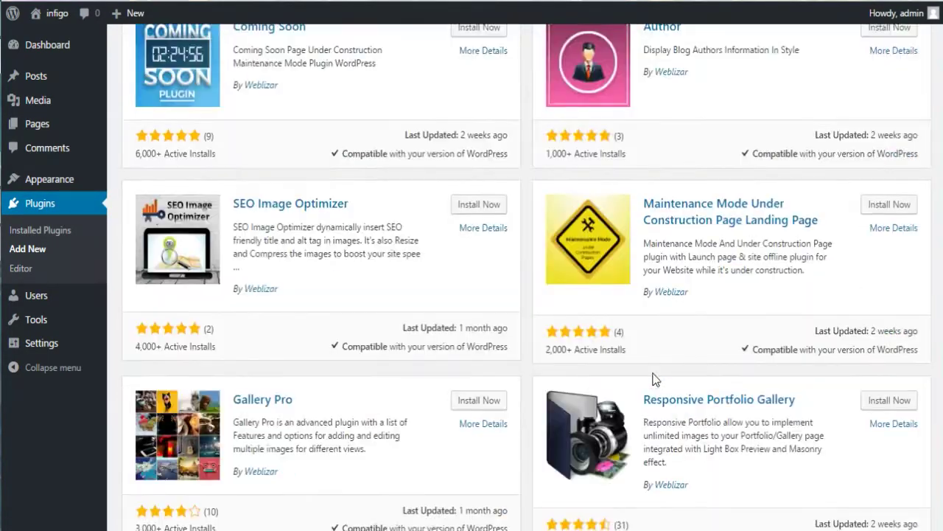
scroll(660, 380, down, 5)
scroll(660, 385, down, 1)
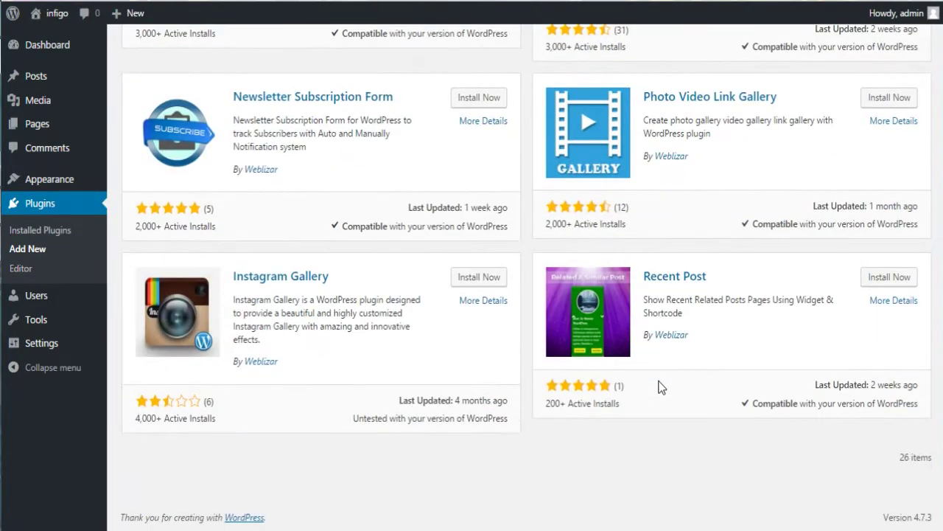
scroll(661, 387, up, 1)
scroll(660, 386, up, 2)
scroll(626, 383, up, 3)
scroll(574, 376, up, 1)
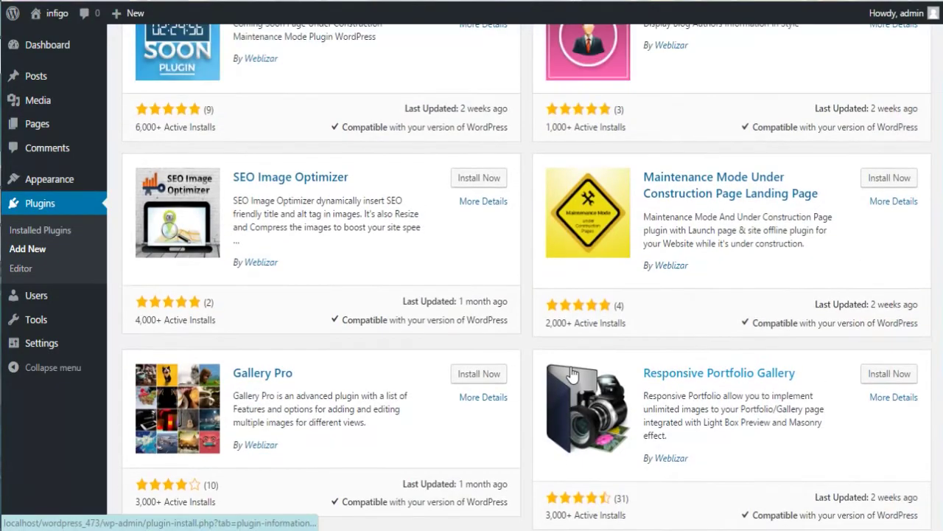
scroll(572, 376, up, 1)
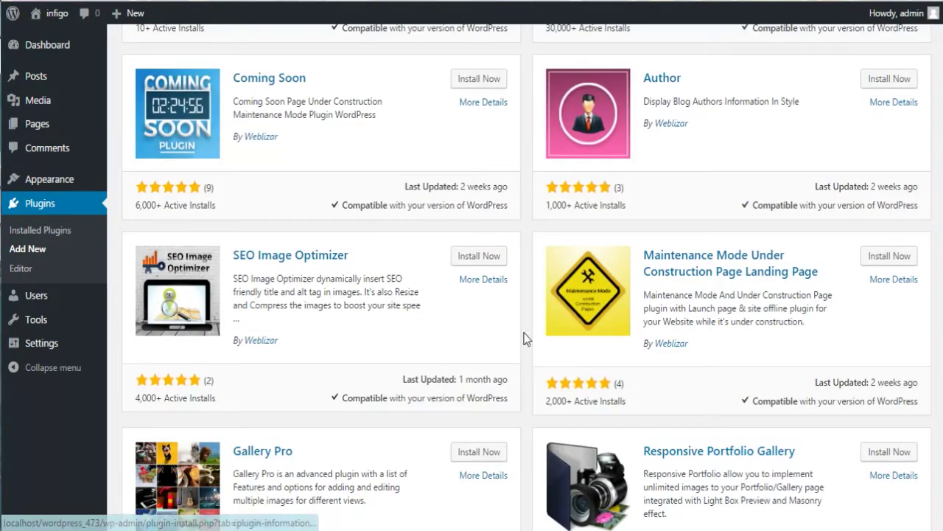
click(476, 81)
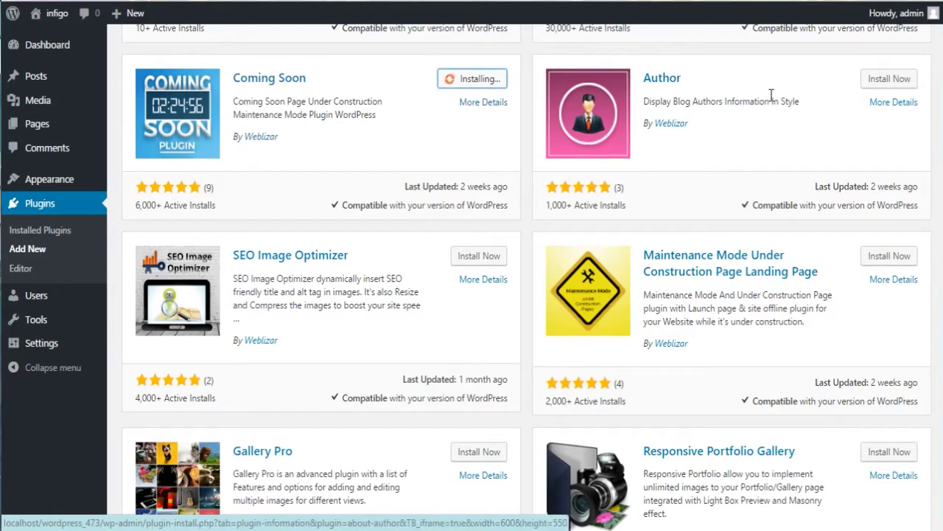
- Activate the newly installed Weblizar Coming Soon plugin
scroll(771, 95, down, 2)
scroll(769, 100, up, 2)
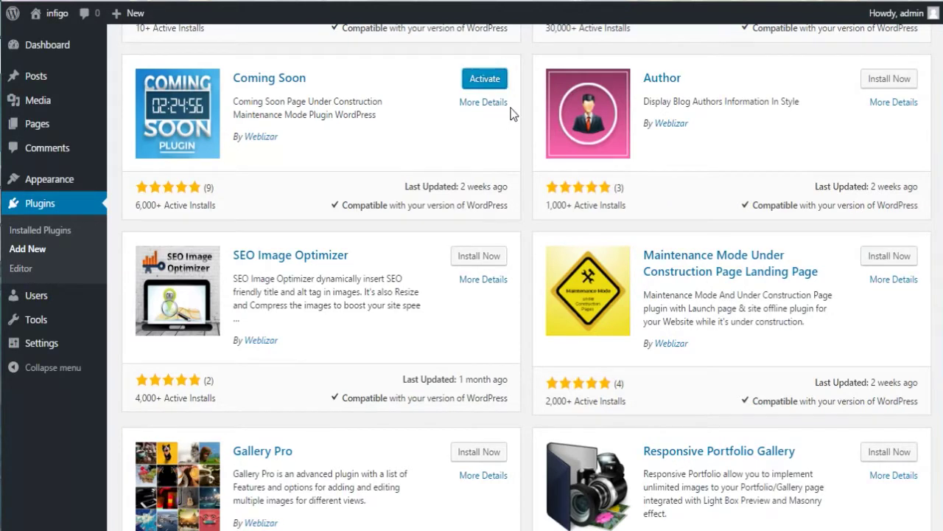
click(472, 87)
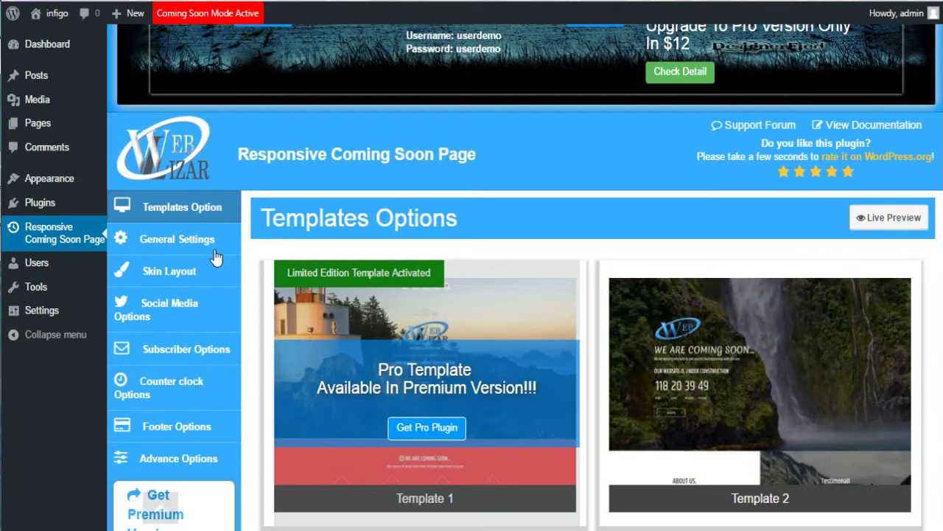
- Open the plugin's General Settings and scroll down to the logo field
click(209, 247)
scroll(418, 256, down, 1)
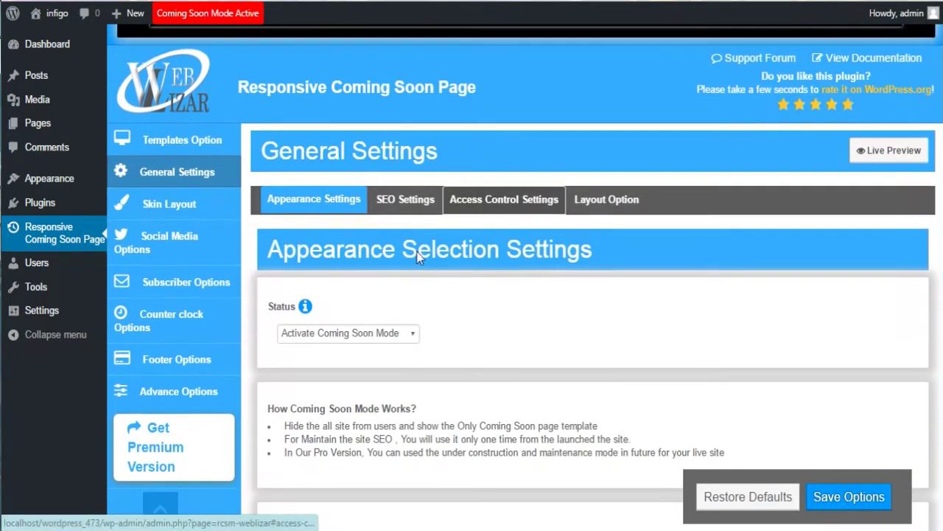
scroll(418, 256, up, 1)
scroll(327, 353, down, 2)
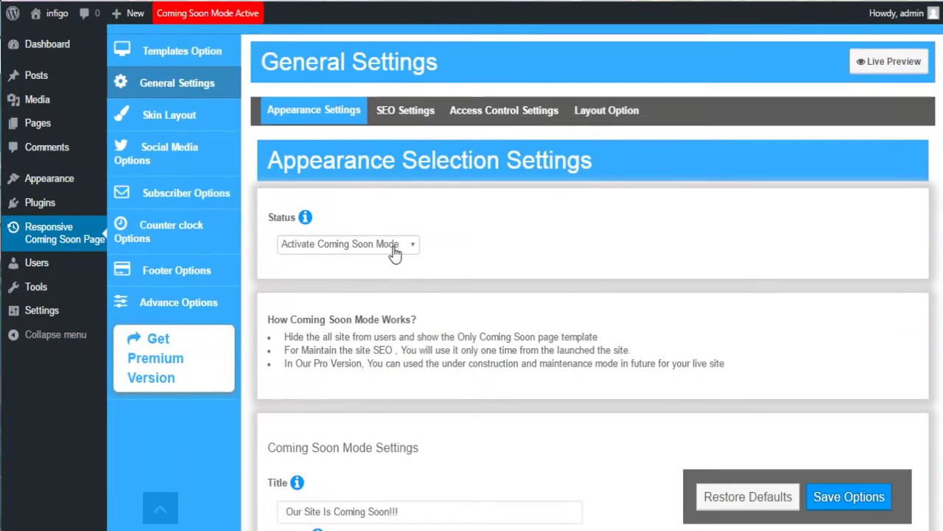
scroll(558, 332, down, 2)
scroll(529, 342, down, 2)
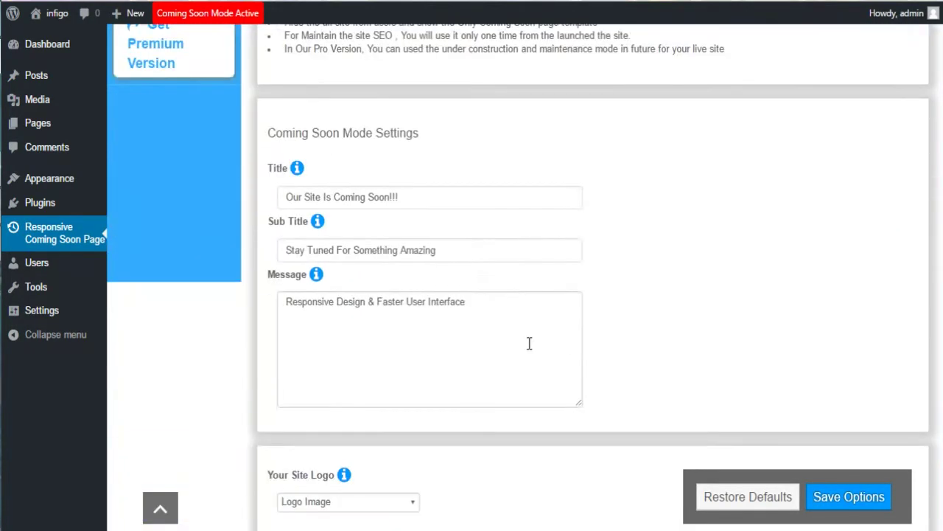
scroll(435, 368, down, 4)
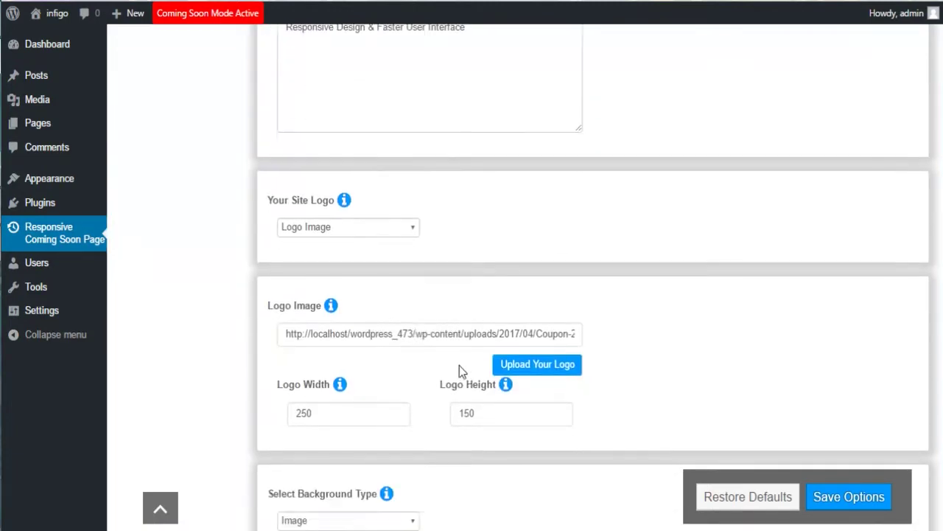
scroll(459, 365, down, 2)
- Upload Coupon.png and insert it as the coming soon page logo
click(536, 252)
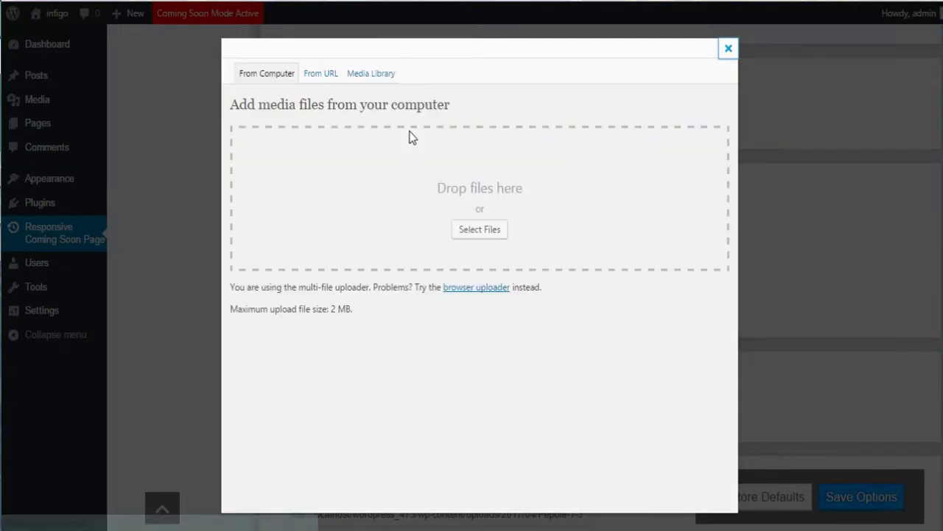
click(474, 231)
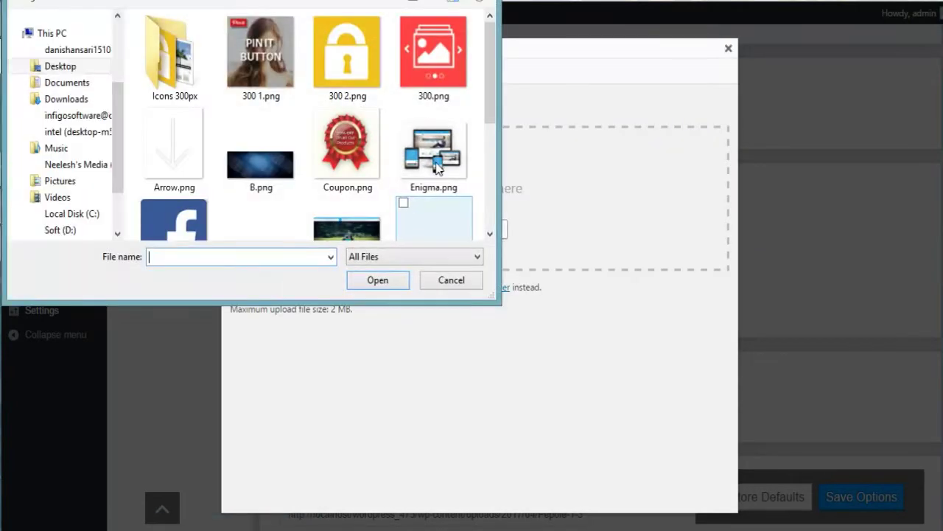
click(346, 146)
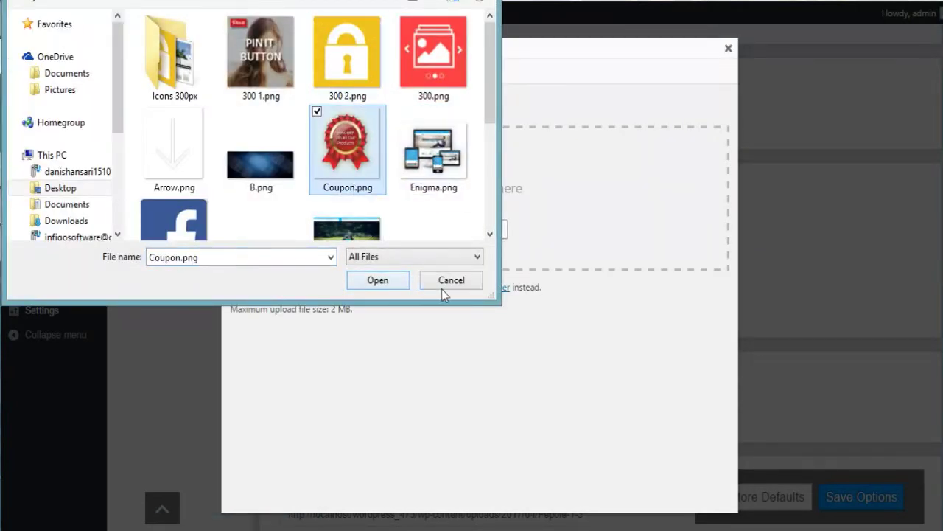
click(380, 283)
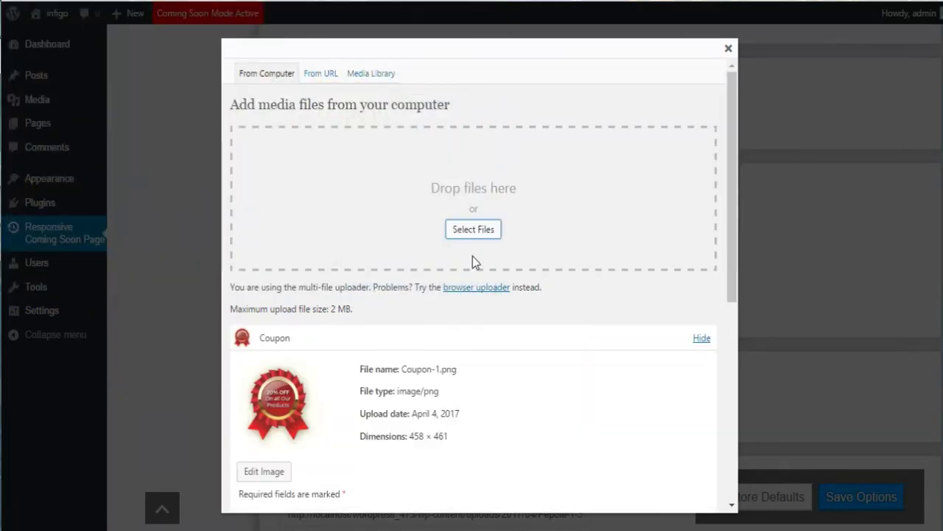
scroll(471, 310, down, 5)
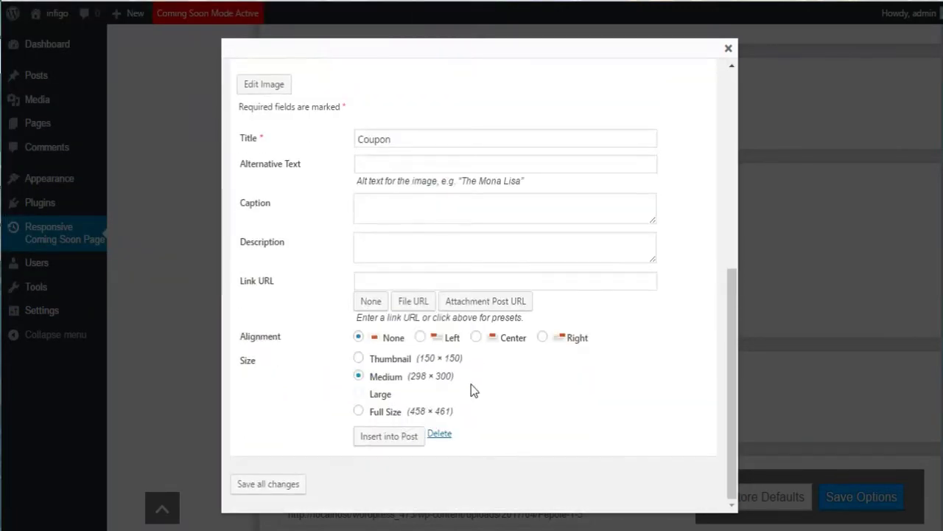
click(388, 435)
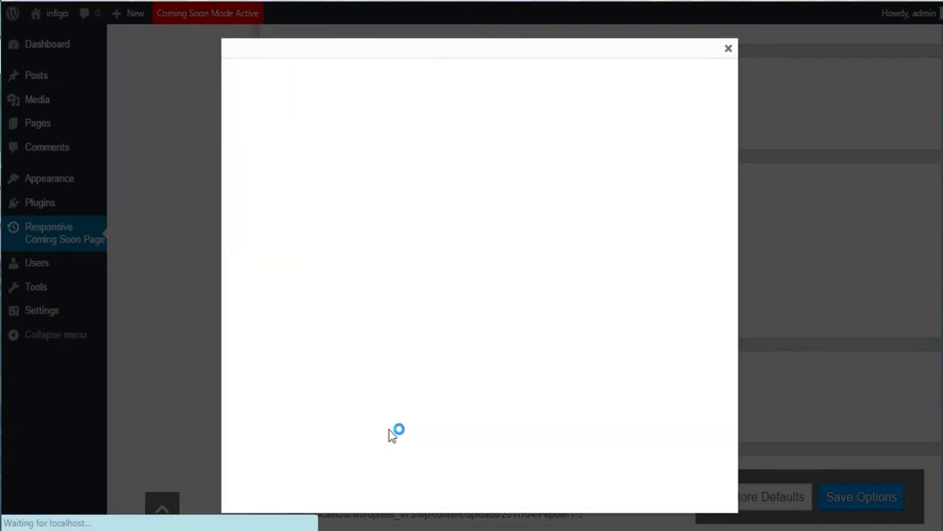
scroll(544, 376, down, 2)
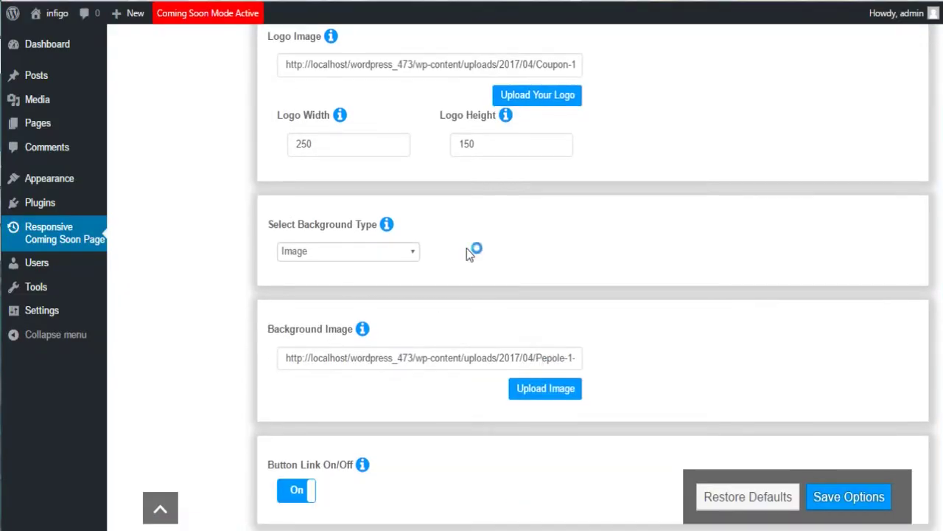
click(537, 395)
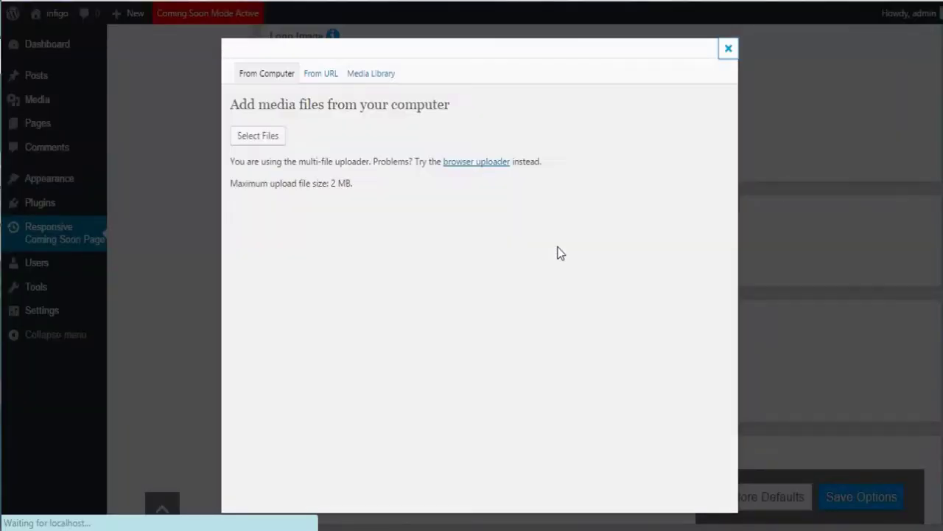
- Upload Pepole.png and insert it as the coming soon background image
click(480, 229)
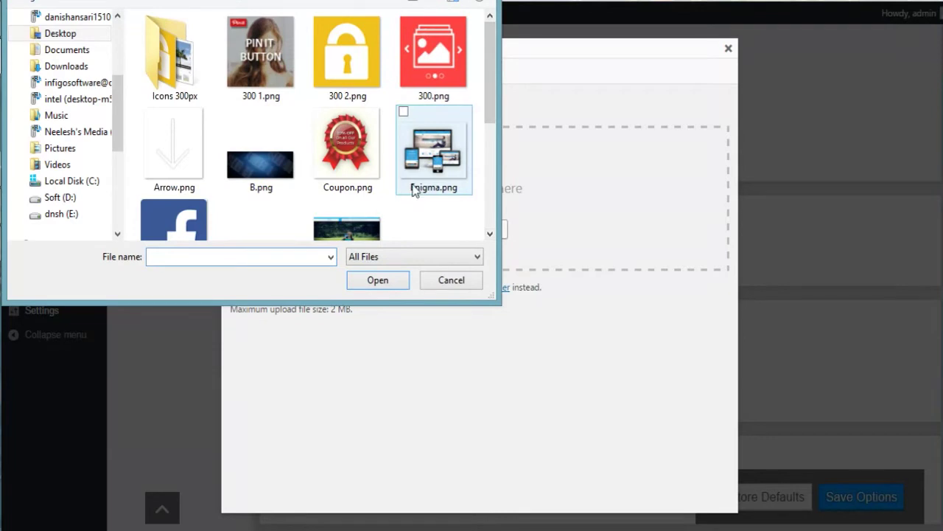
scroll(484, 133, down, 1)
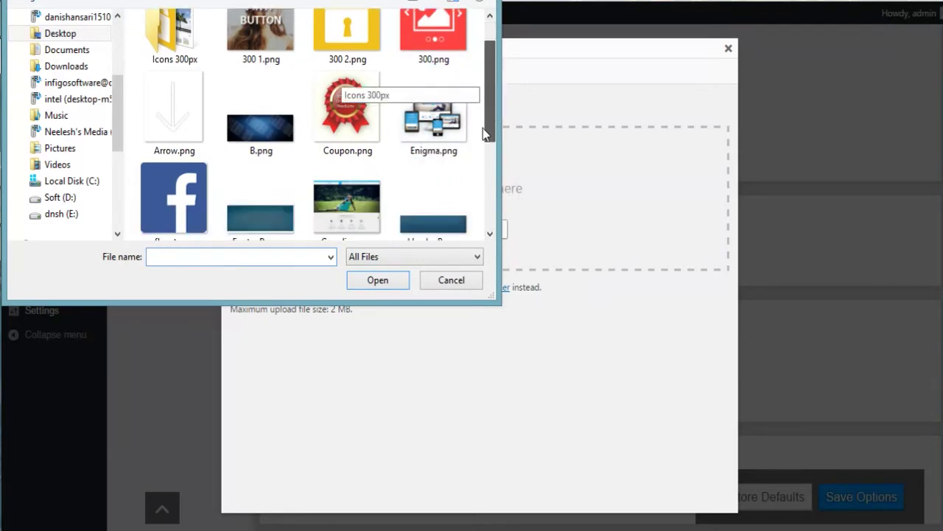
scroll(484, 133, down, 3)
click(274, 142)
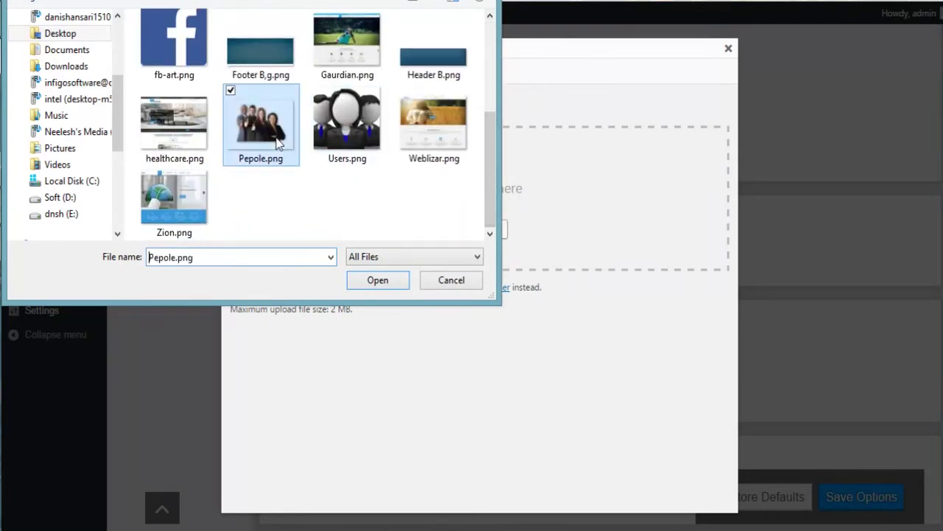
click(381, 281)
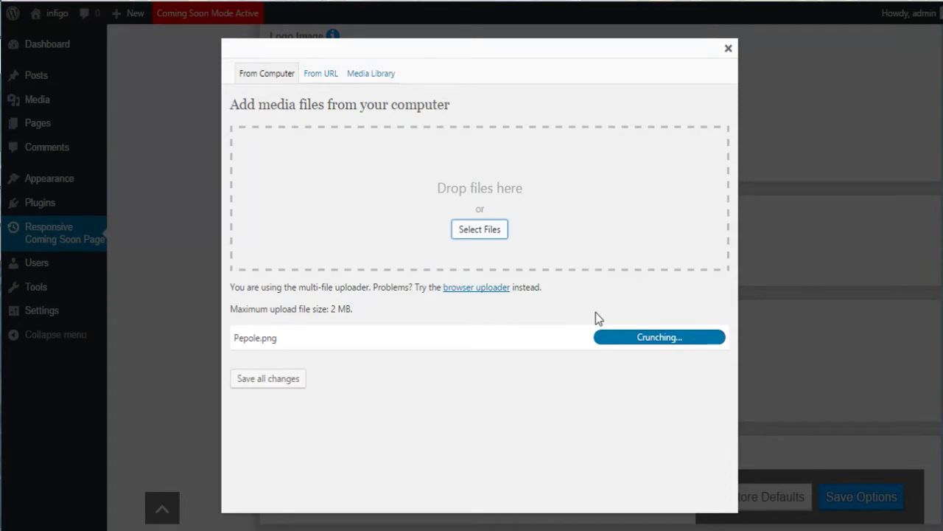
scroll(586, 331, down, 1)
scroll(545, 383, down, 5)
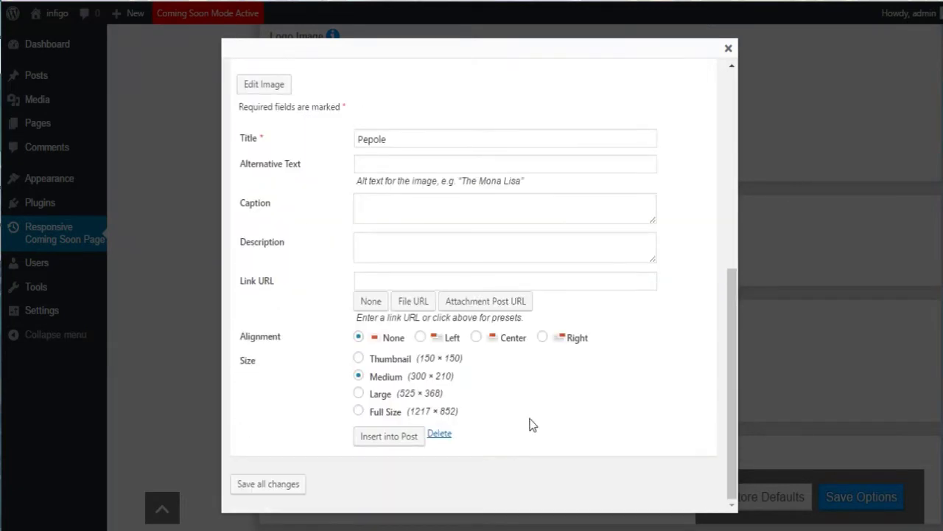
click(388, 436)
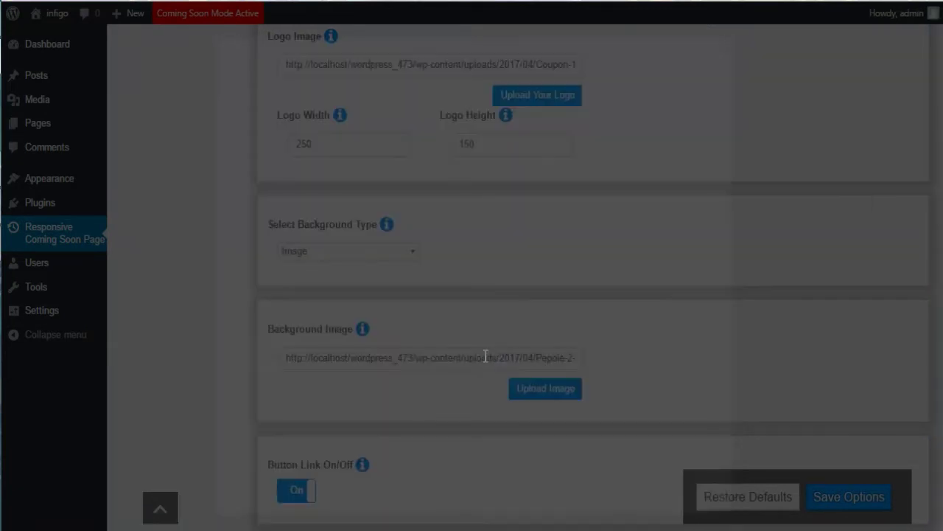
- Save the coming soon options with the new logo and background
click(829, 492)
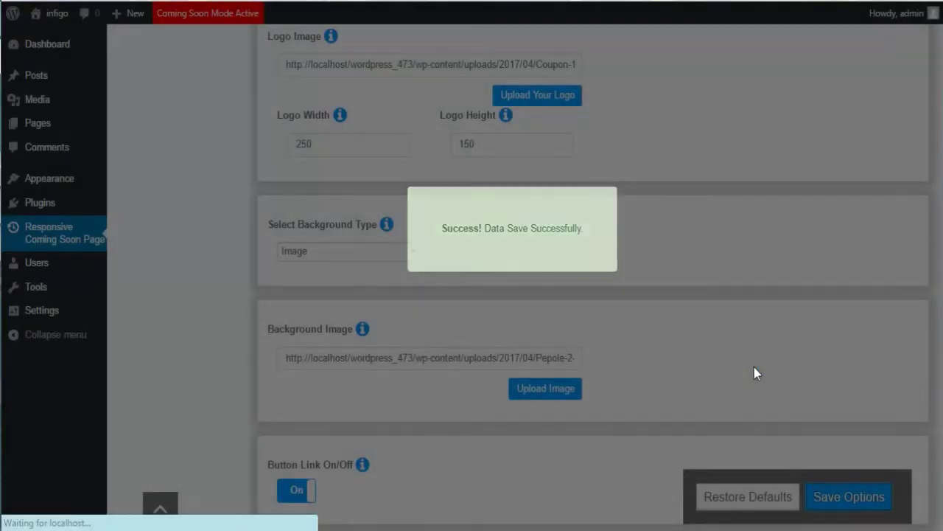
scroll(736, 322, down, 1)
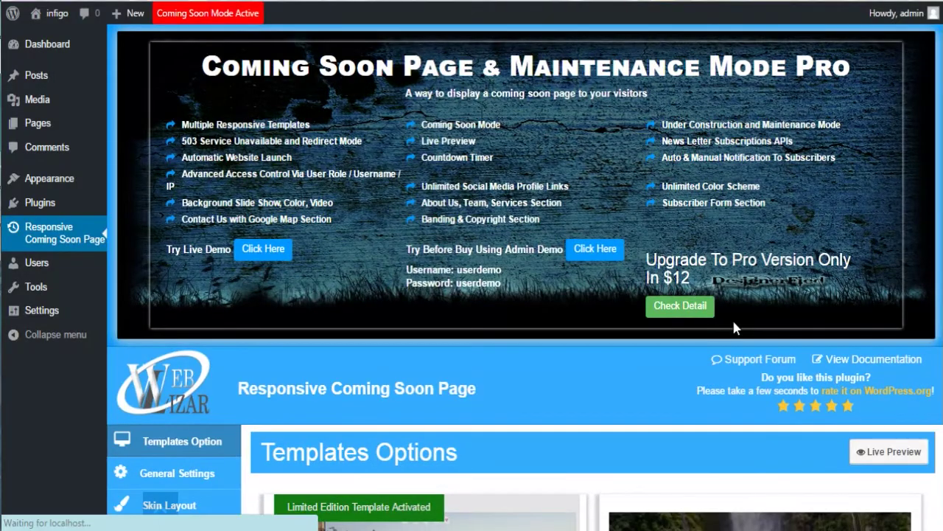
scroll(625, 316, down, 4)
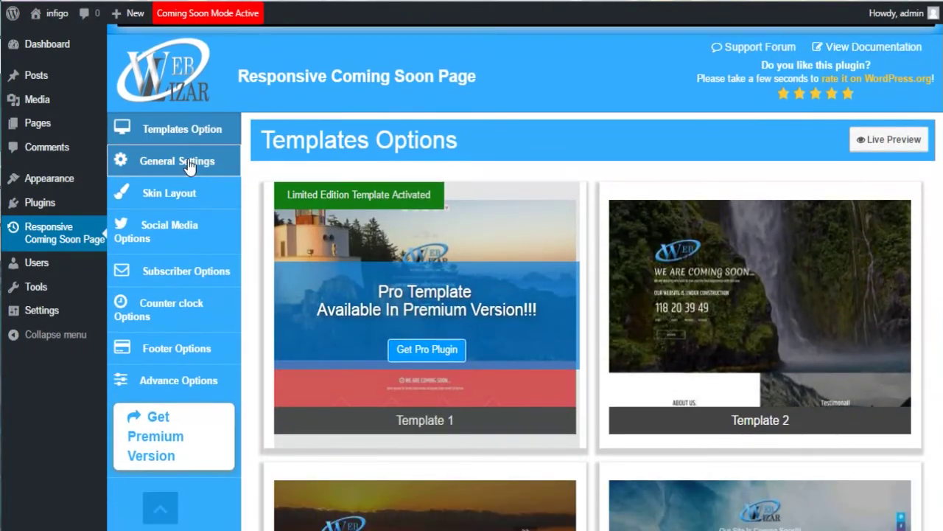
- Reopen General Settings and check the Coupon logo and Pepole background are kept
click(187, 159)
scroll(596, 231, down, 3)
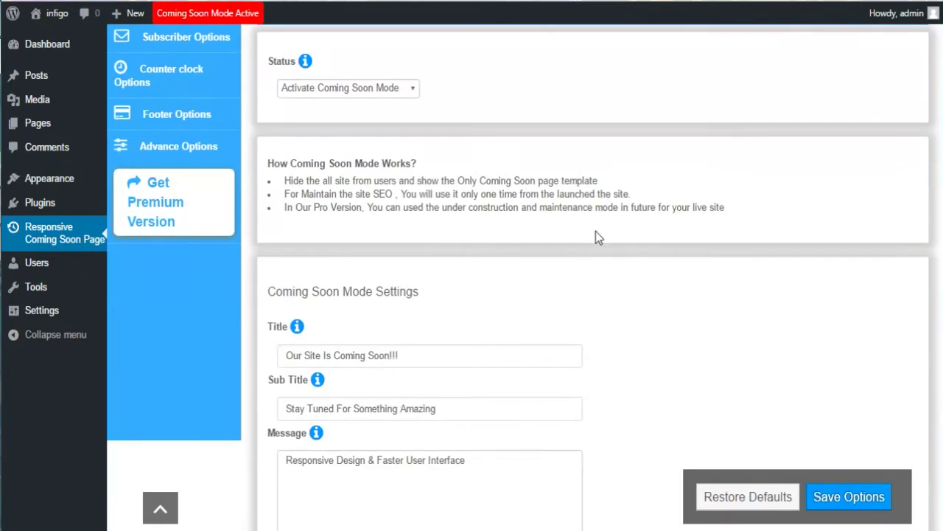
scroll(594, 238, down, 3)
scroll(653, 238, down, 2)
scroll(653, 238, down, 5)
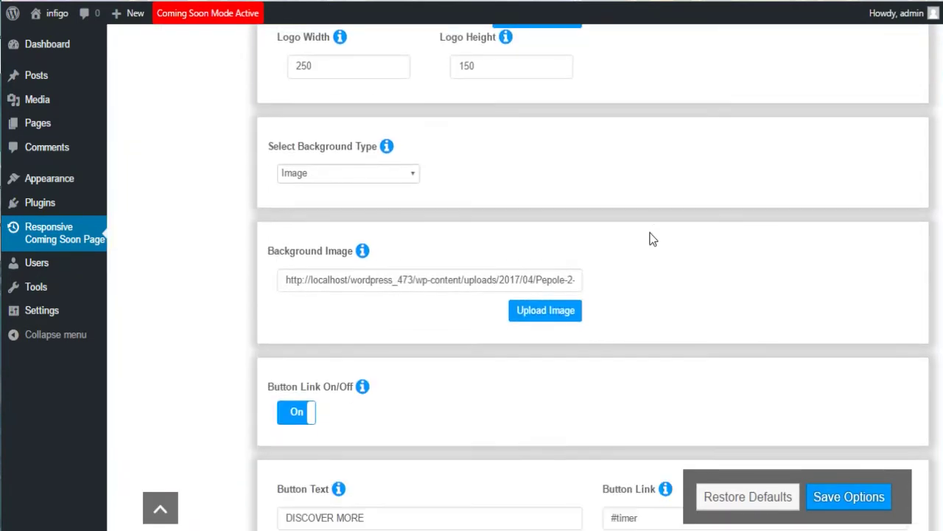
scroll(651, 238, down, 1)
scroll(651, 238, down, 1)
scroll(652, 238, down, 1)
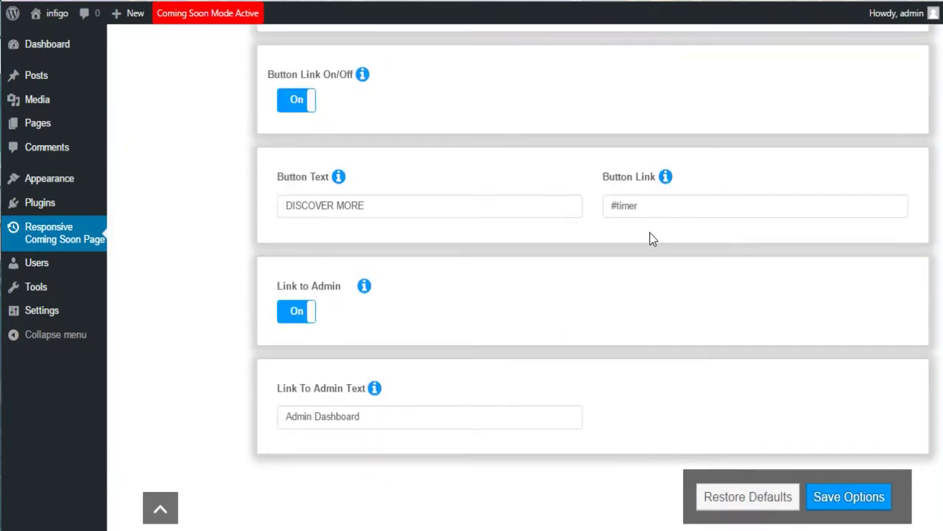
scroll(651, 238, up, 2)
scroll(652, 239, up, 3)
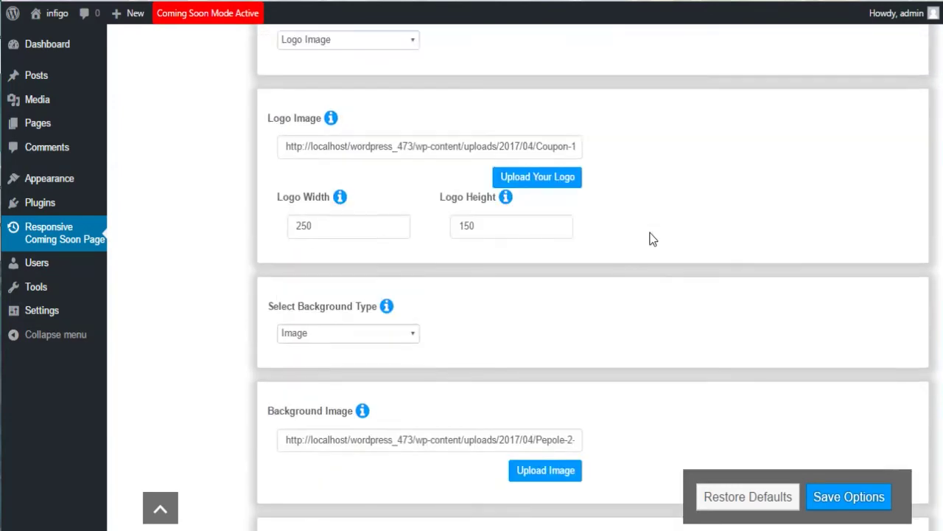
scroll(651, 240, up, 4)
scroll(652, 240, up, 1)
scroll(650, 235, up, 2)
- Review the page's SEO Settings tab
scroll(650, 234, up, 5)
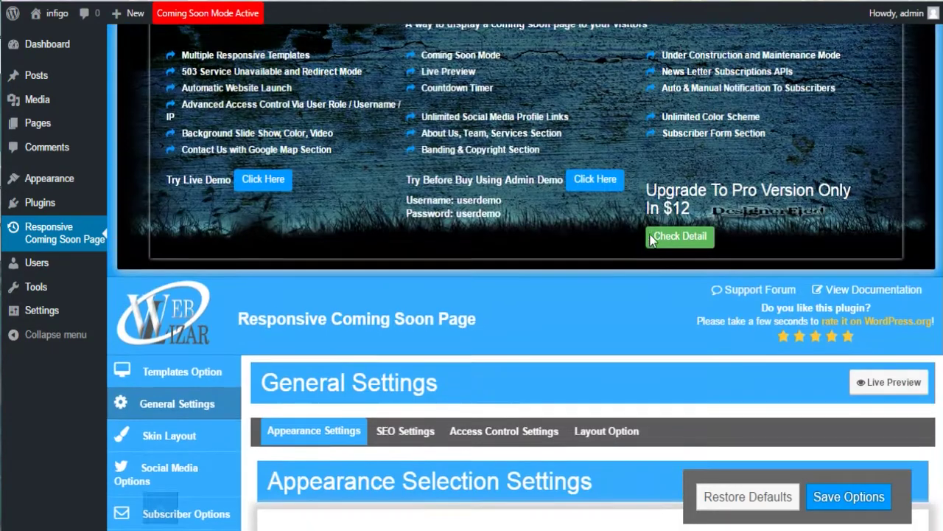
scroll(454, 356, up, 2)
scroll(453, 353, down, 1)
scroll(385, 365, down, 1)
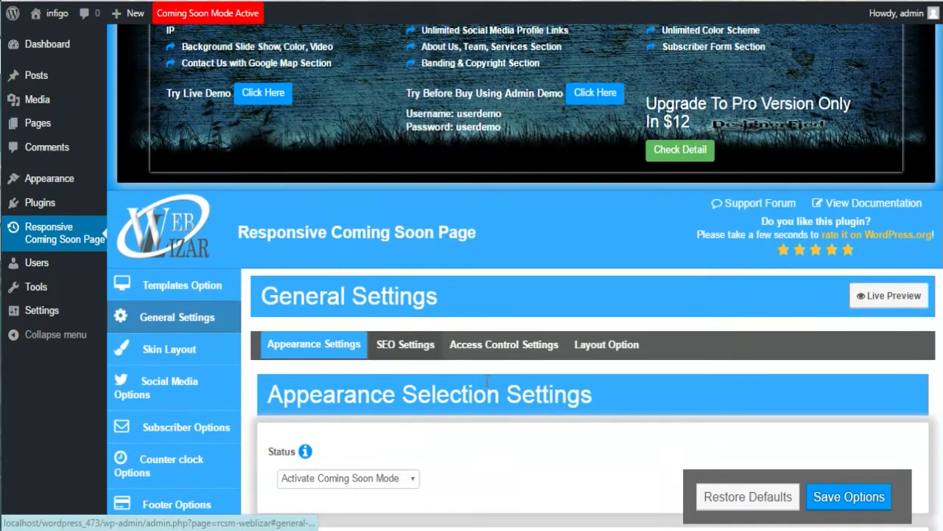
click(420, 355)
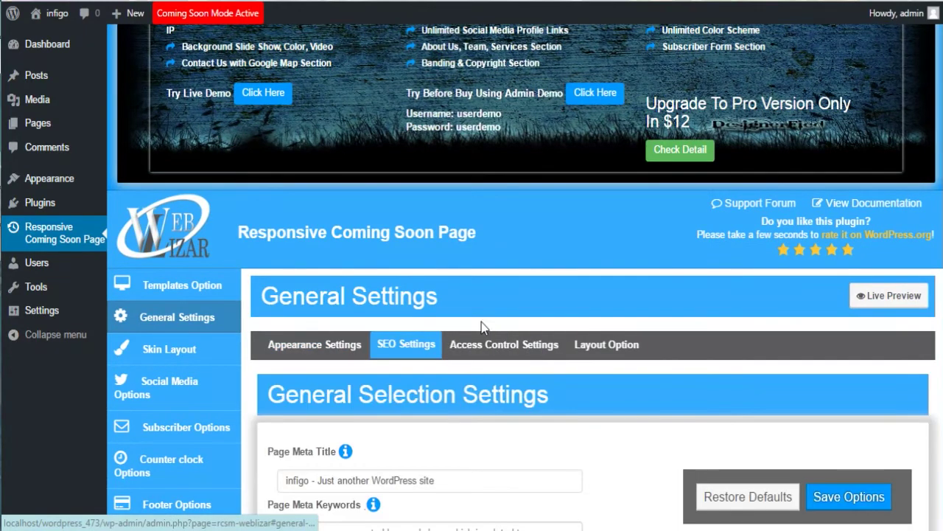
scroll(482, 267, down, 2)
scroll(528, 294, down, 2)
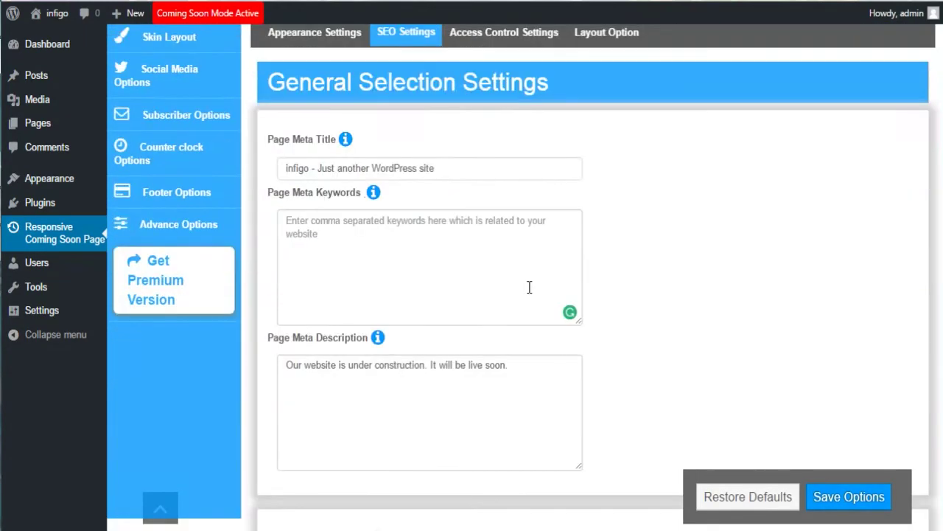
scroll(529, 286, up, 1)
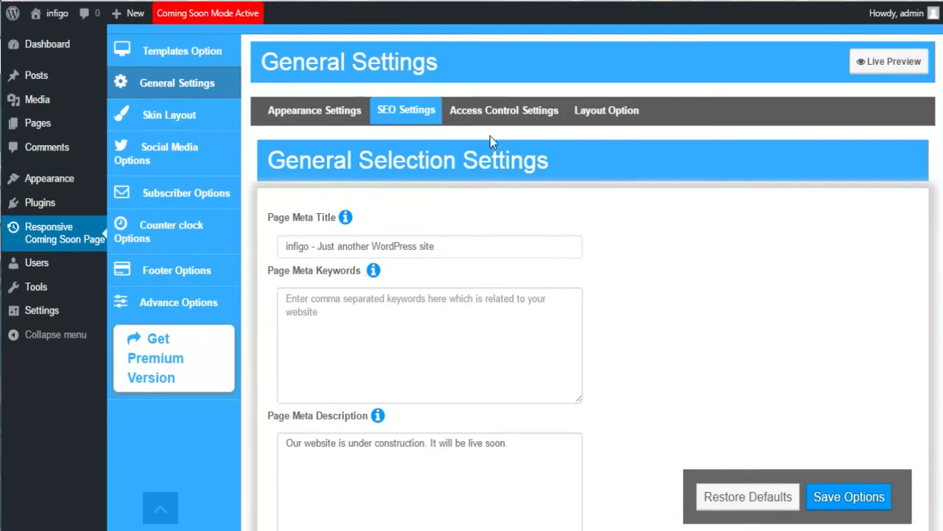
- Look over Access Control, Layout Option and the Skin Layout colour schemes
click(480, 109)
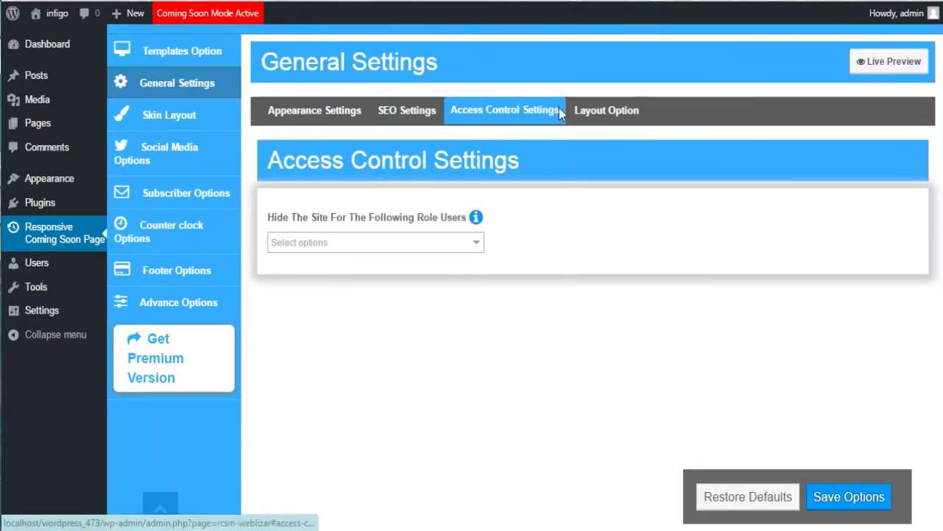
click(602, 107)
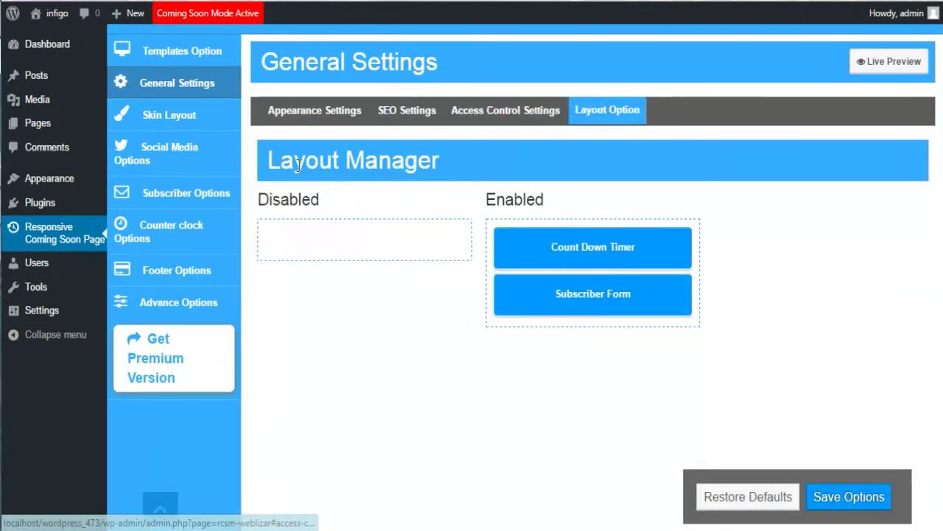
click(196, 122)
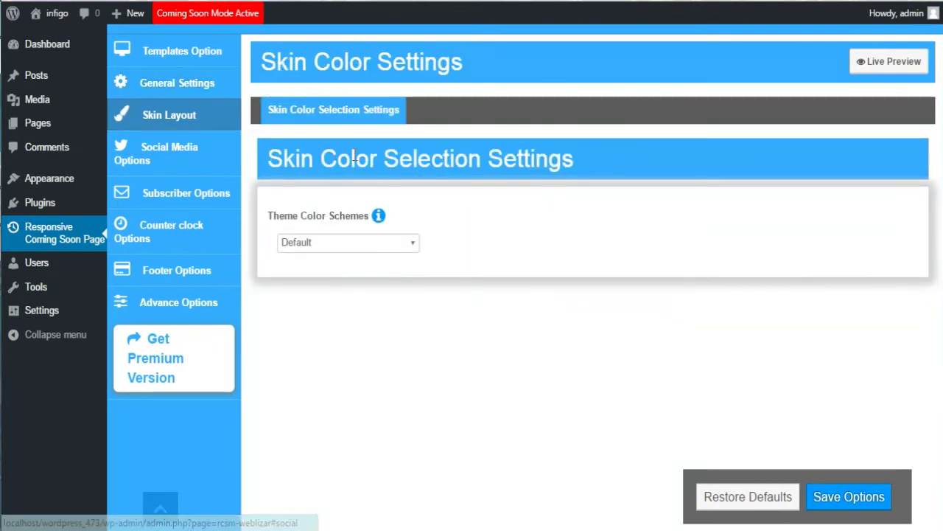
click(352, 244)
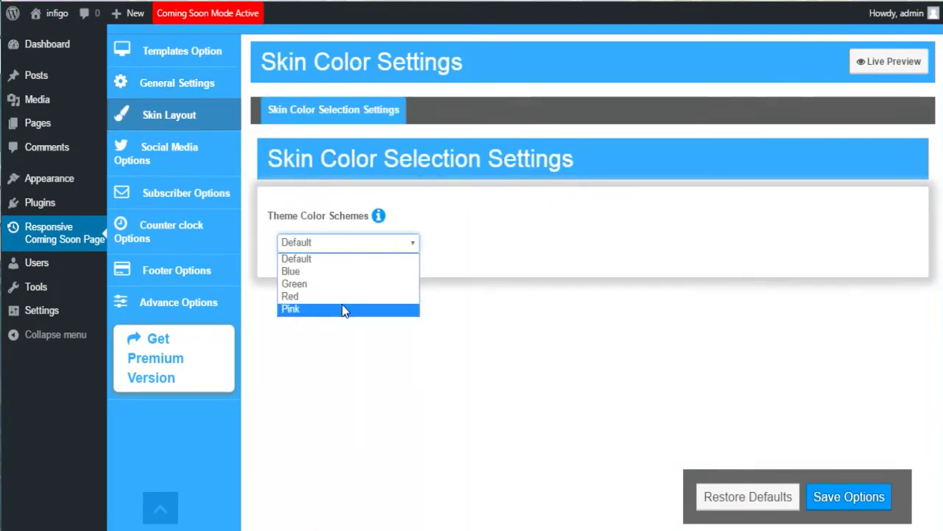
- Browse Social Media Options, trying the first link's new-tab setting, then open Subscriber Options
click(184, 154)
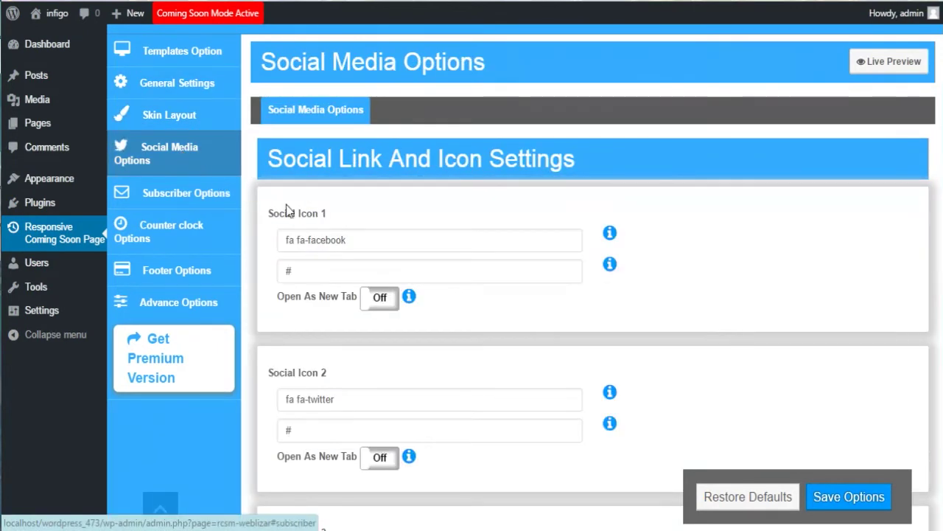
scroll(453, 254, down, 3)
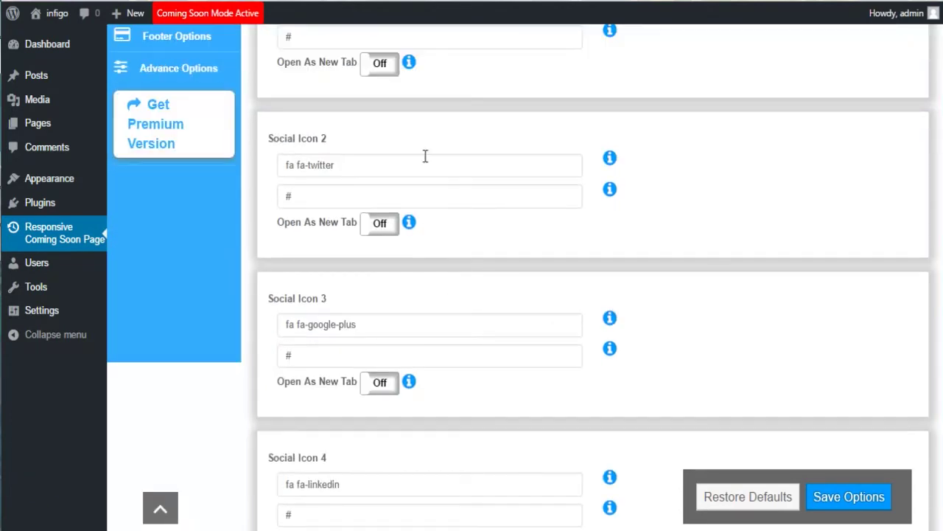
click(380, 64)
scroll(491, 196, down, 1)
scroll(491, 196, down, 2)
scroll(494, 204, down, 2)
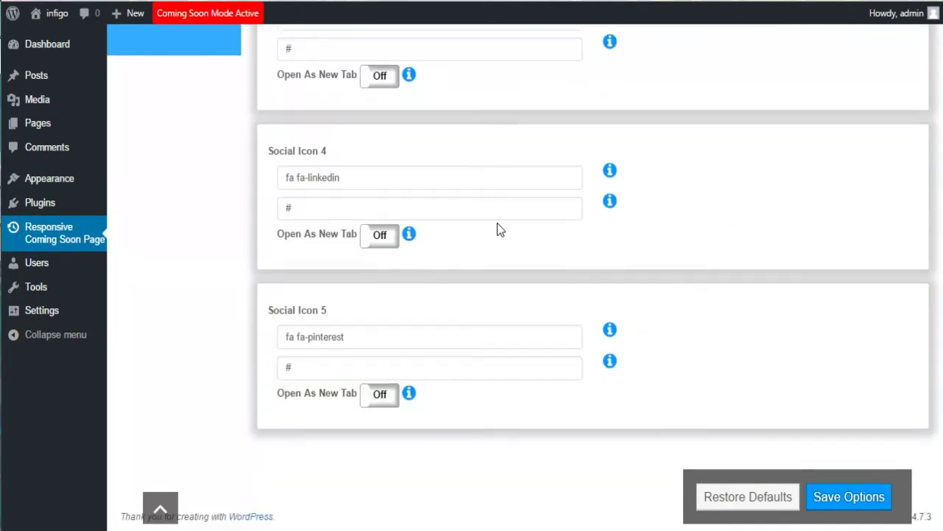
scroll(495, 258, up, 1)
scroll(488, 253, up, 2)
scroll(443, 241, up, 2)
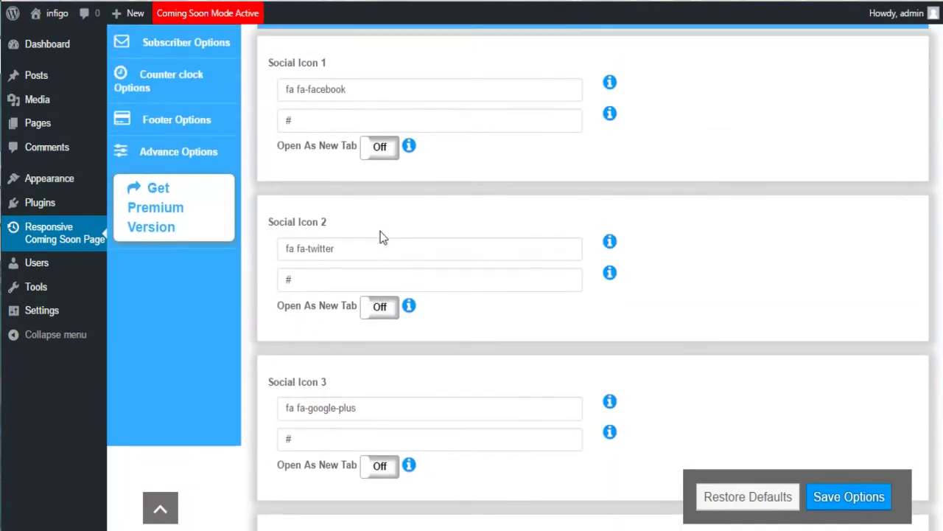
scroll(381, 235, up, 2)
click(223, 201)
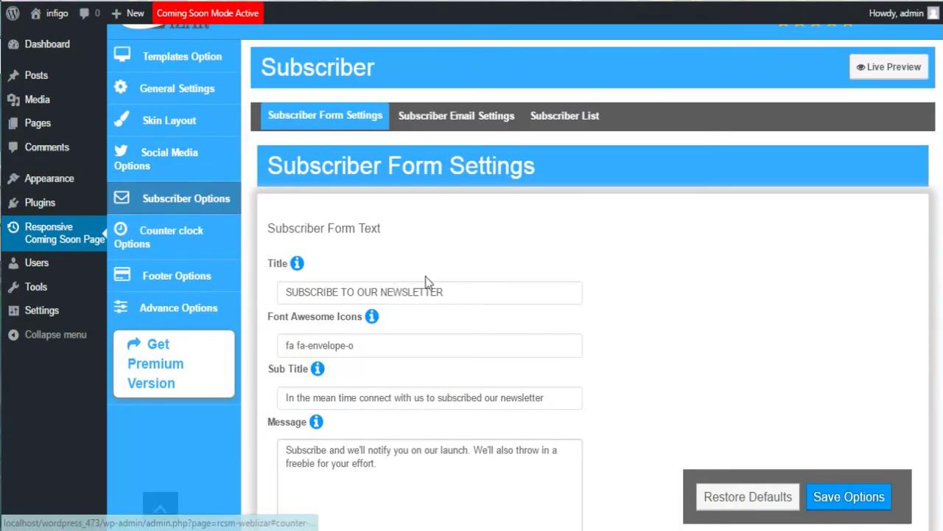
- Scroll through the default newsletter subscriber form settings
scroll(453, 280, down, 1)
scroll(454, 280, down, 1)
scroll(453, 280, down, 1)
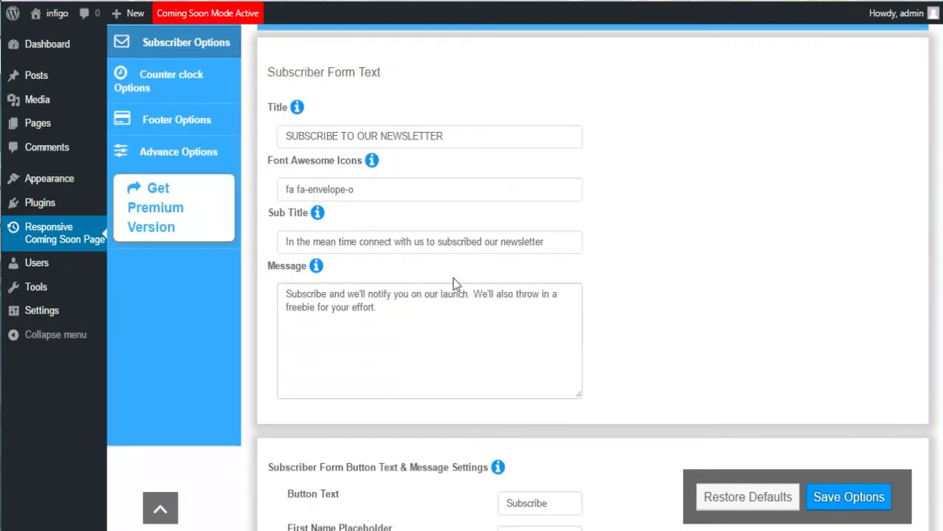
scroll(453, 280, down, 1)
scroll(516, 323, up, 1)
scroll(516, 295, down, 5)
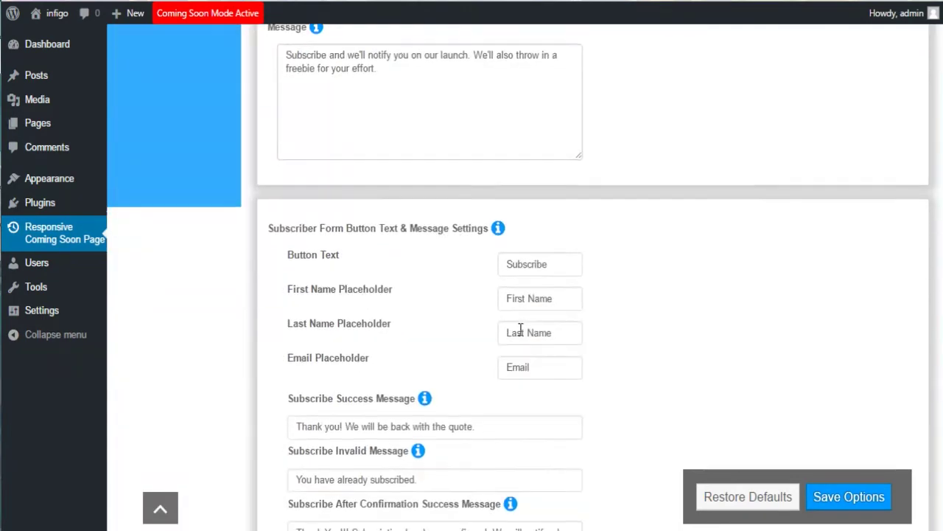
scroll(521, 309, down, 3)
scroll(520, 329, down, 2)
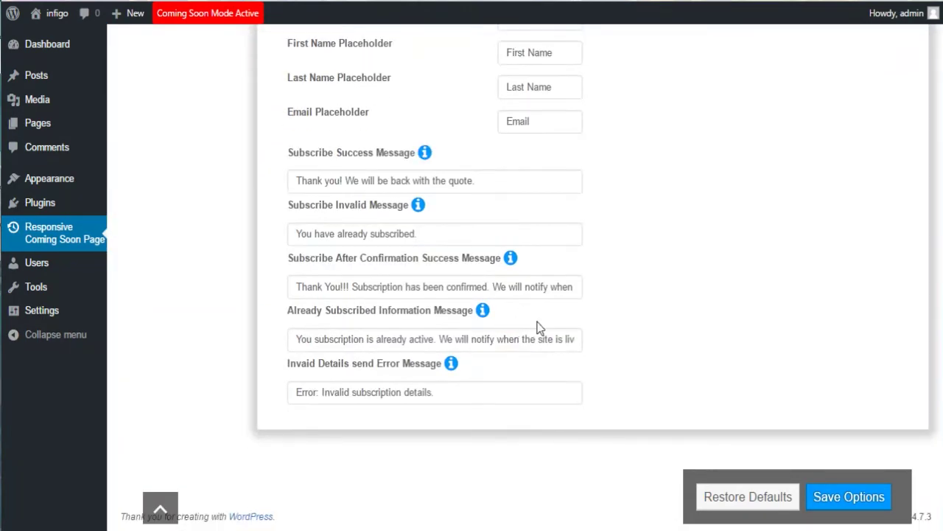
scroll(577, 286, up, 2)
scroll(576, 286, up, 5)
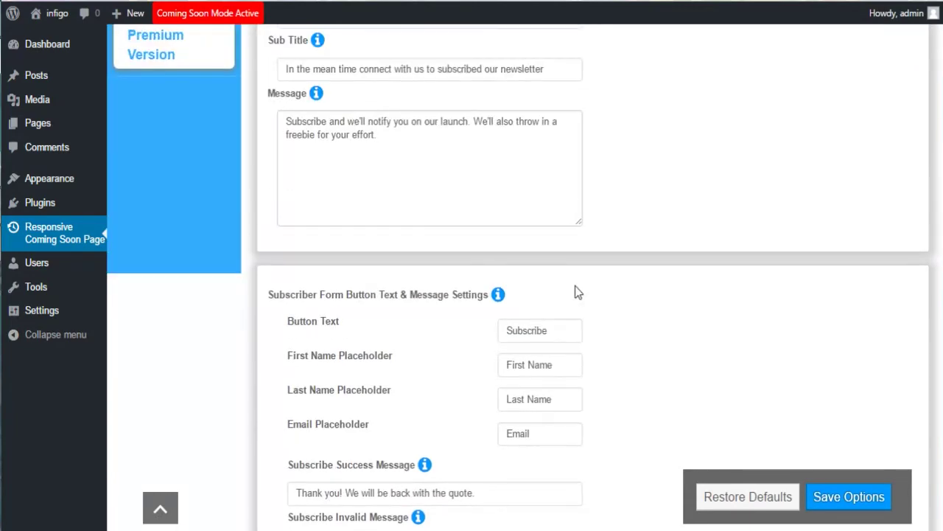
scroll(576, 286, up, 3)
scroll(576, 286, up, 5)
scroll(576, 286, up, 4)
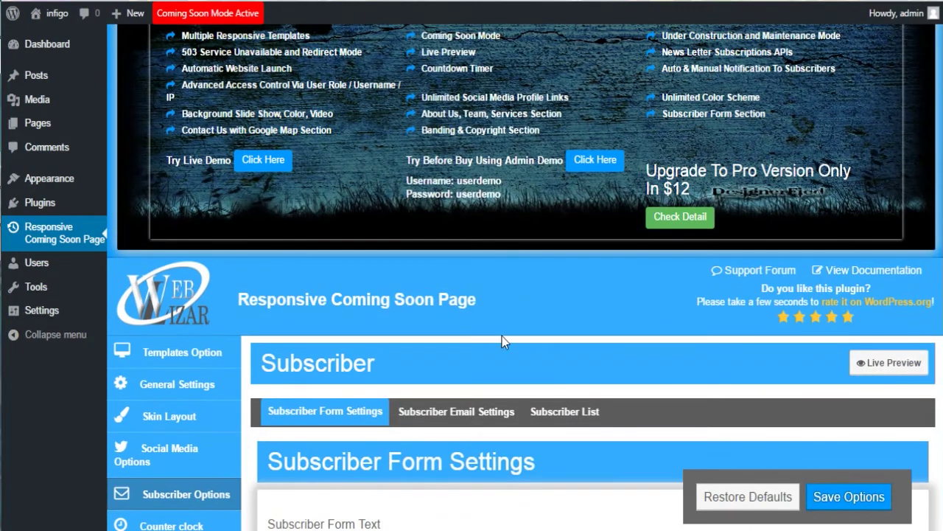
- Set Enable Email Based Subscriptions to Off under Subscriber Email Settings
click(480, 413)
scroll(543, 388, down, 3)
scroll(544, 385, down, 3)
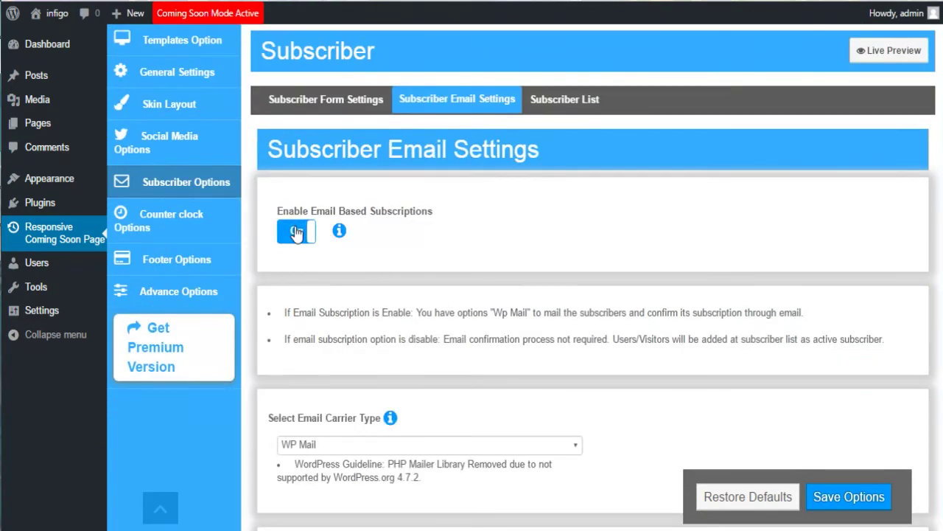
click(296, 231)
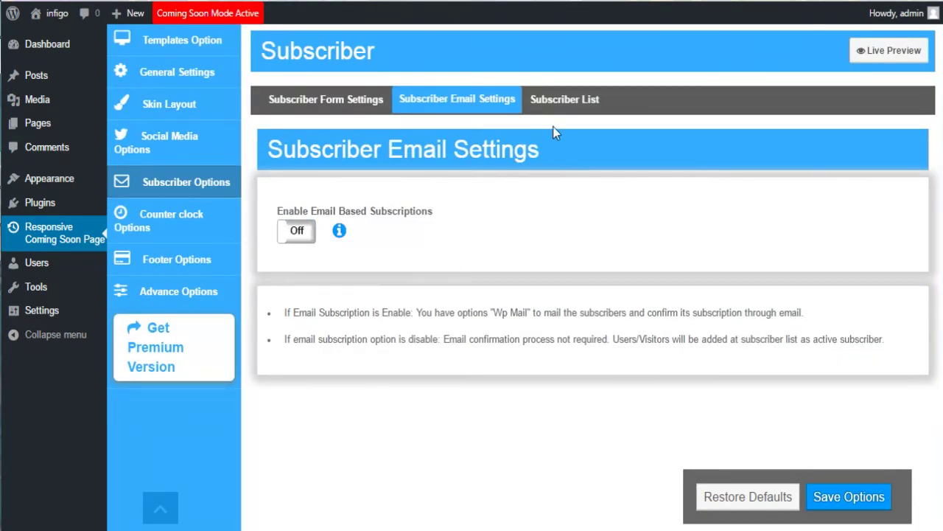
- Review the Subscriber List tab's auto-email and manual email options
click(560, 96)
scroll(567, 211, down, 4)
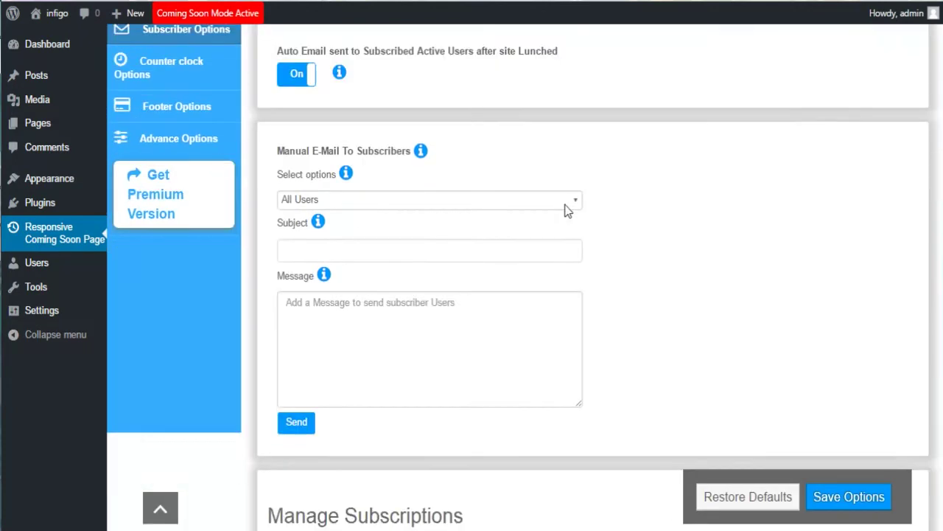
scroll(565, 212, up, 1)
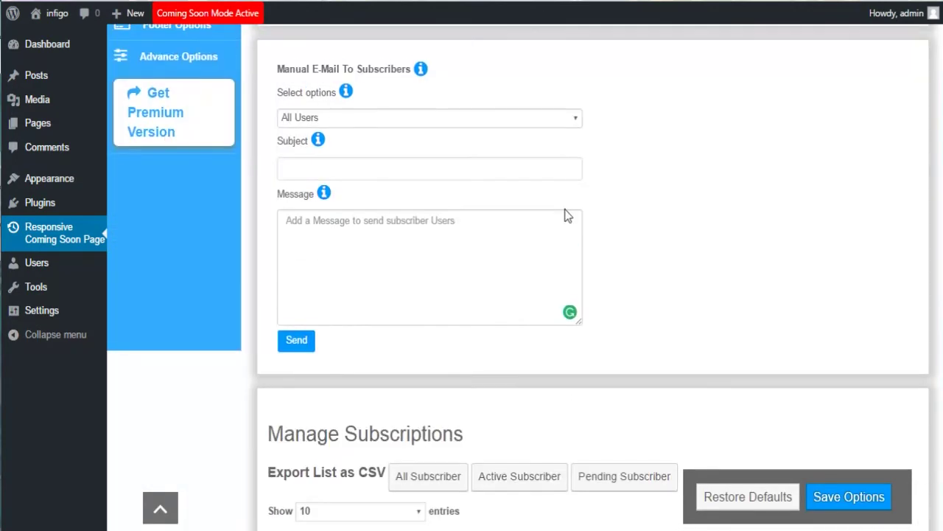
scroll(566, 214, down, 1)
scroll(566, 232, down, 3)
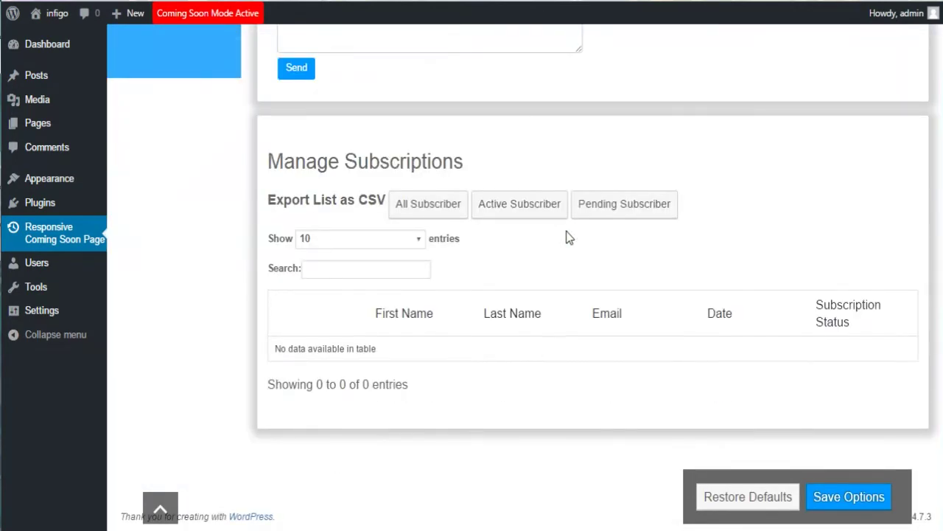
scroll(566, 236, up, 6)
scroll(371, 295, up, 5)
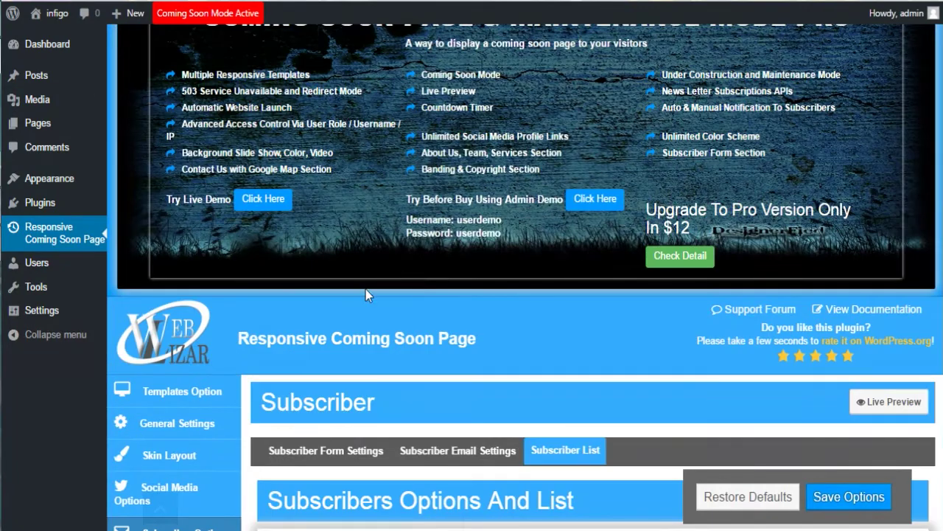
scroll(302, 375, down, 1)
scroll(295, 368, down, 3)
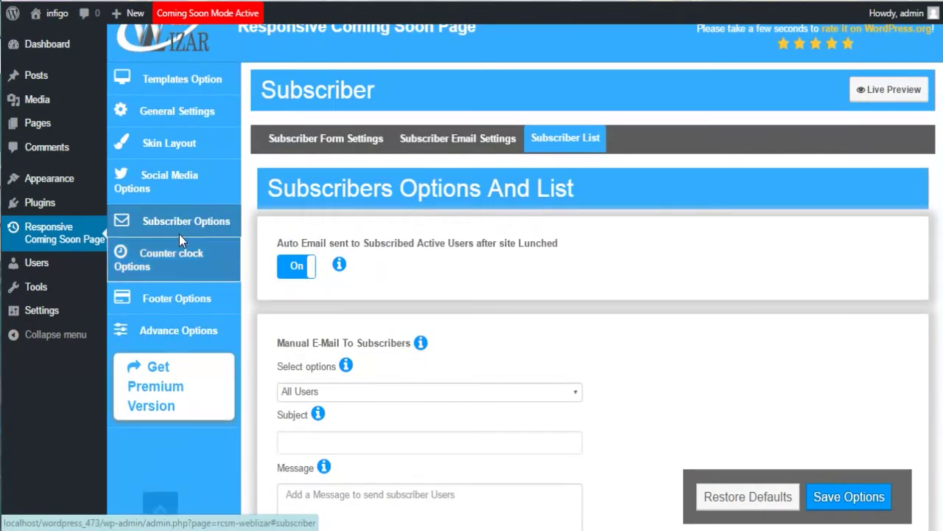
- Review the Counter clock and Footer options
click(181, 260)
scroll(445, 270, down, 2)
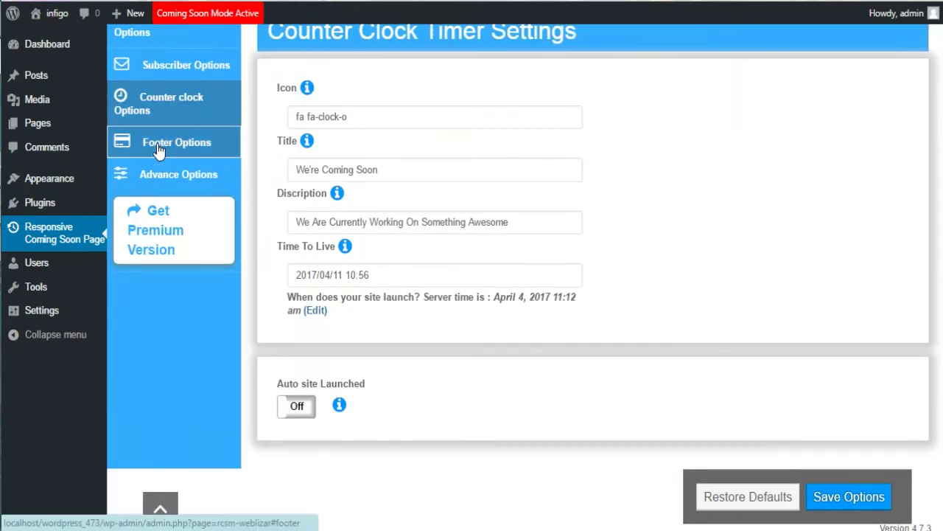
click(157, 143)
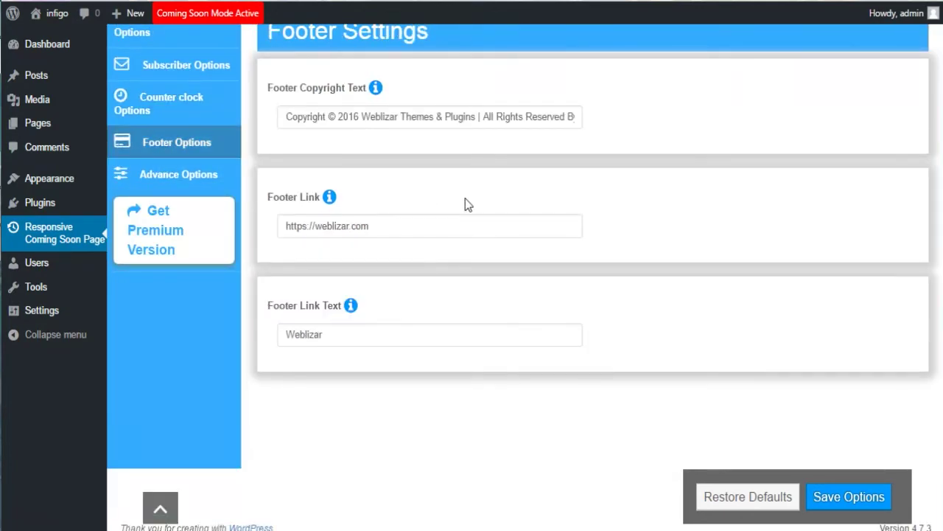
- Check the Advance Options and save all plugin settings
click(191, 177)
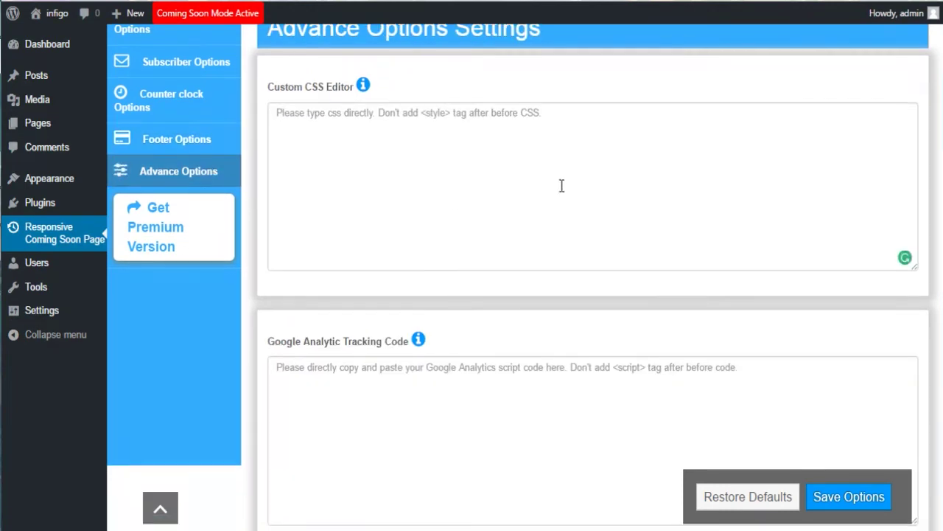
scroll(562, 185, down, 2)
scroll(563, 191, up, 1)
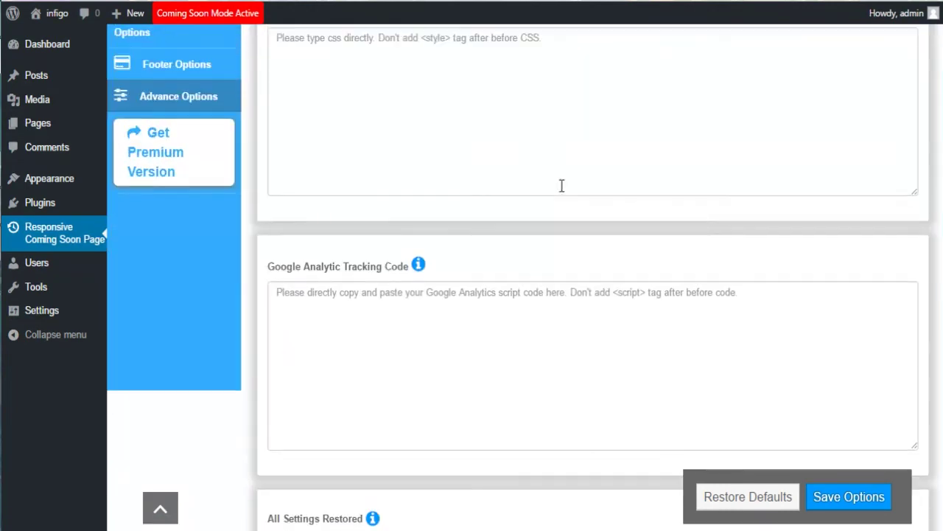
scroll(561, 185, down, 1)
scroll(560, 190, down, 1)
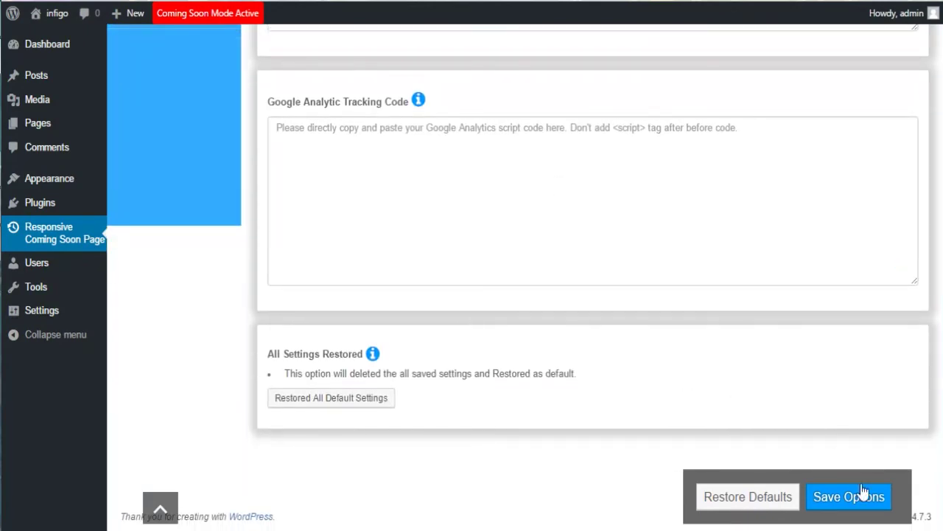
click(882, 499)
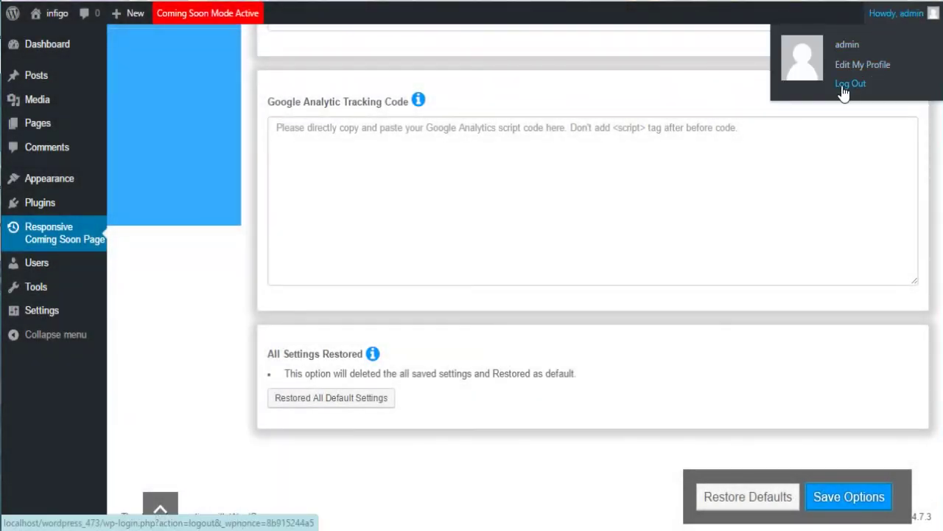
- Log out of the admin account and load the site's public front page
click(853, 87)
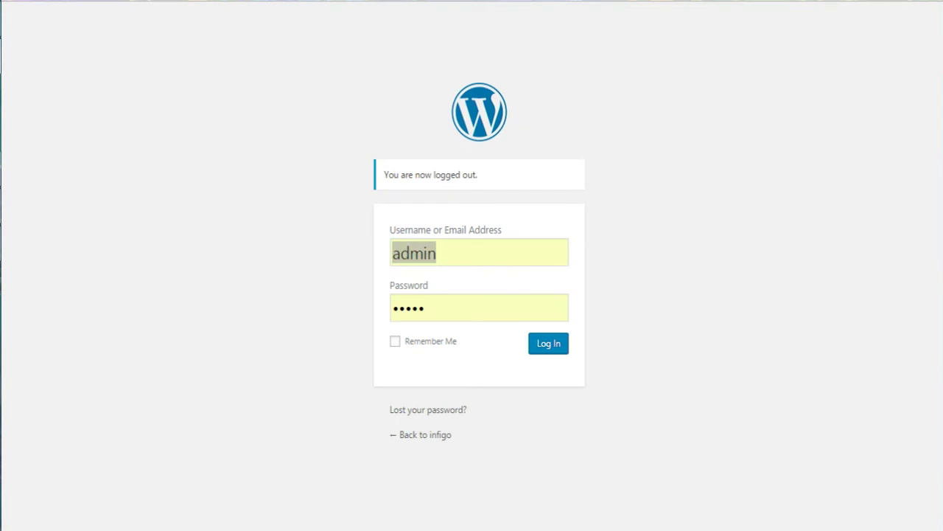
key(Return)
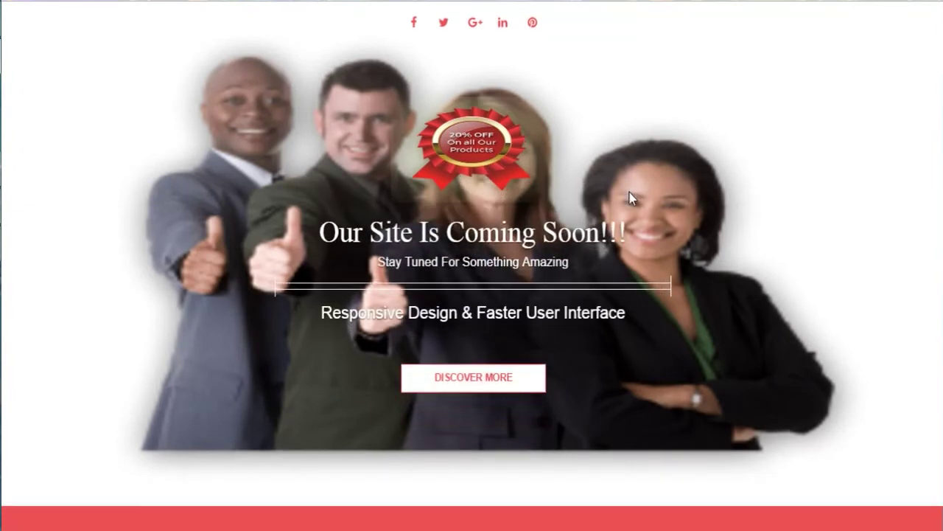
- Scroll the live page through countdown, newsletter form and footer, then back up
scroll(631, 214, down, 2)
scroll(632, 239, down, 3)
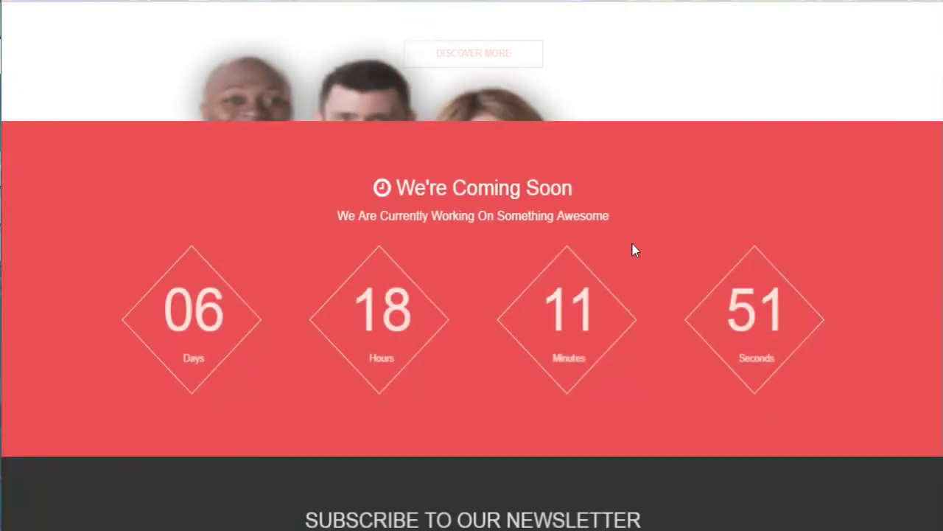
scroll(633, 247, down, 1)
scroll(632, 246, down, 1)
scroll(632, 245, down, 2)
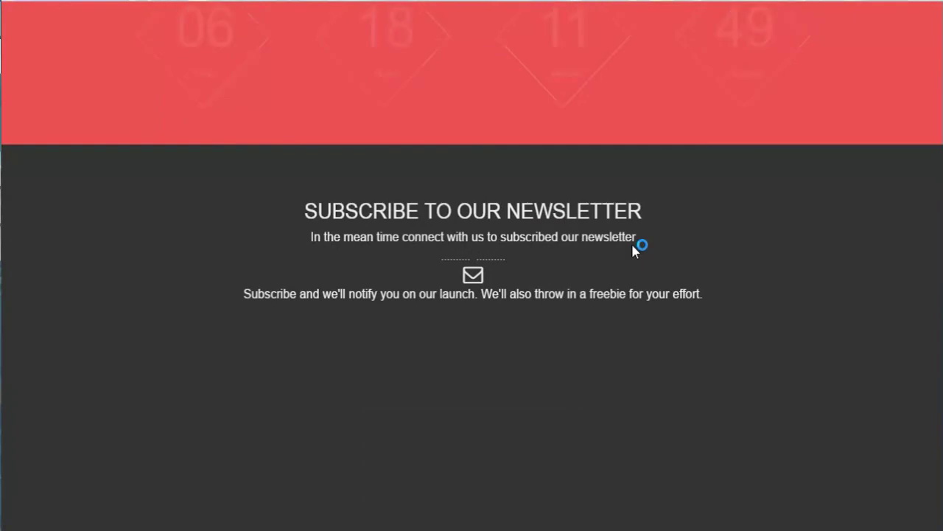
scroll(633, 249, down, 2)
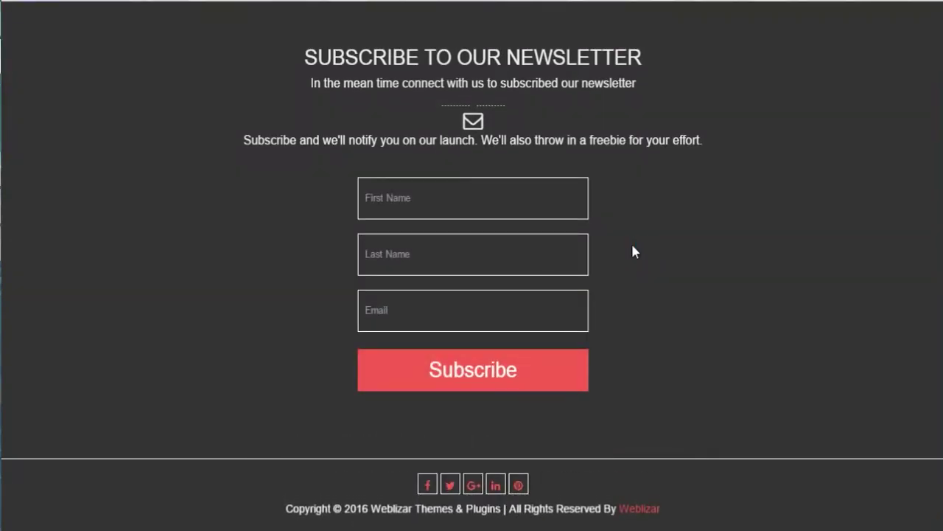
scroll(632, 246, up, 1)
scroll(632, 247, up, 2)
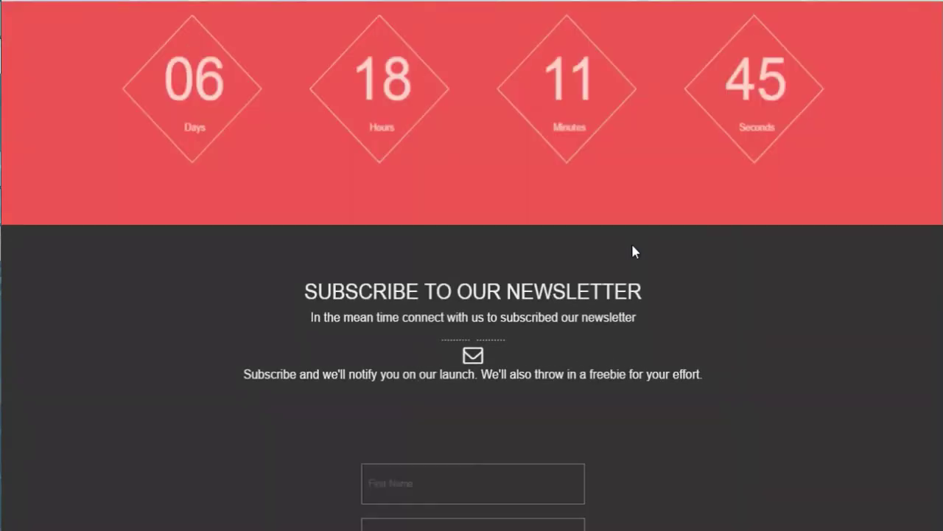
scroll(633, 247, up, 2)
scroll(633, 245, up, 2)
scroll(633, 245, up, 2)
scroll(632, 246, up, 1)
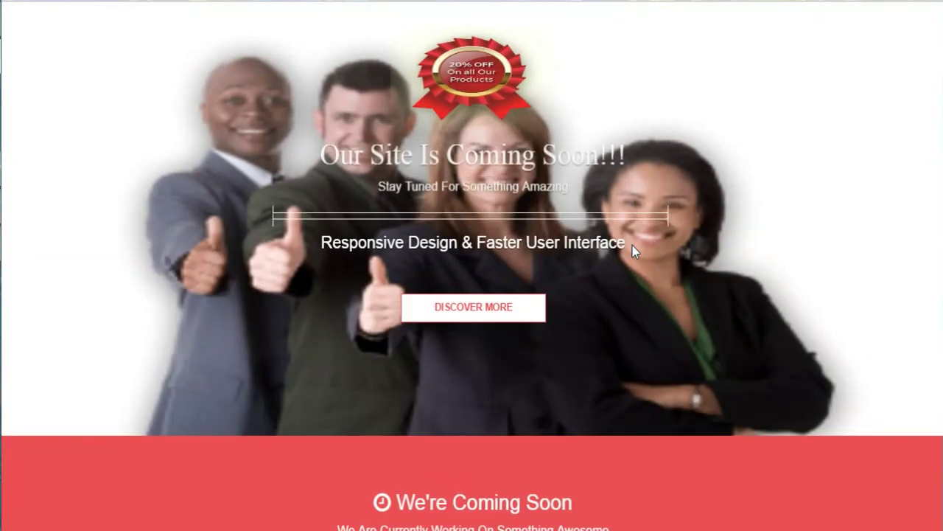
scroll(632, 245, up, 1)
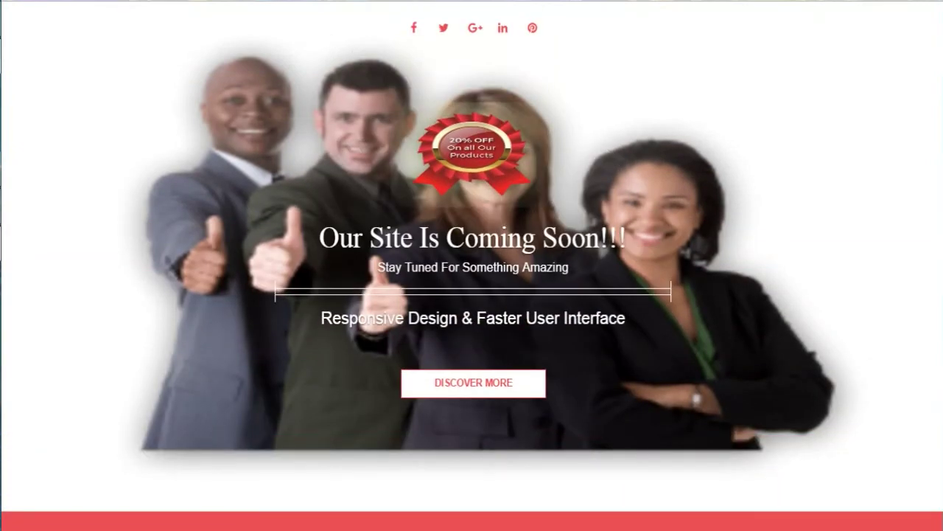